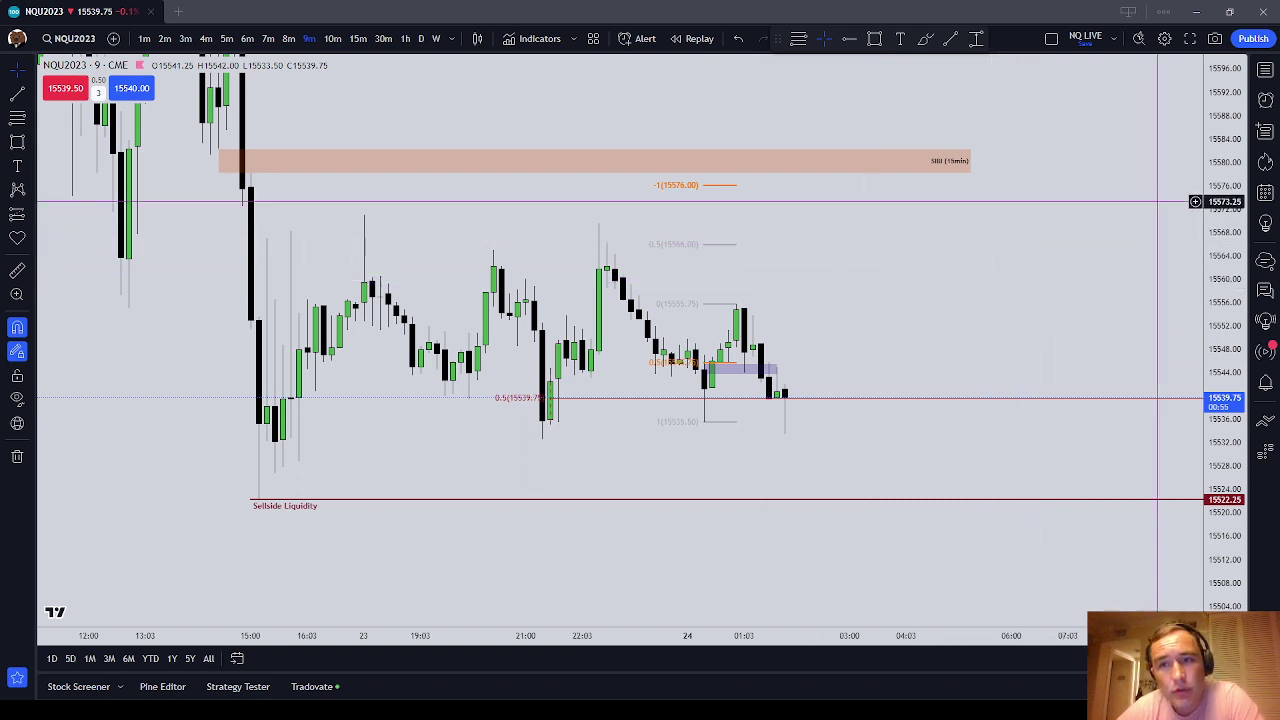
left_click(1190, 38)
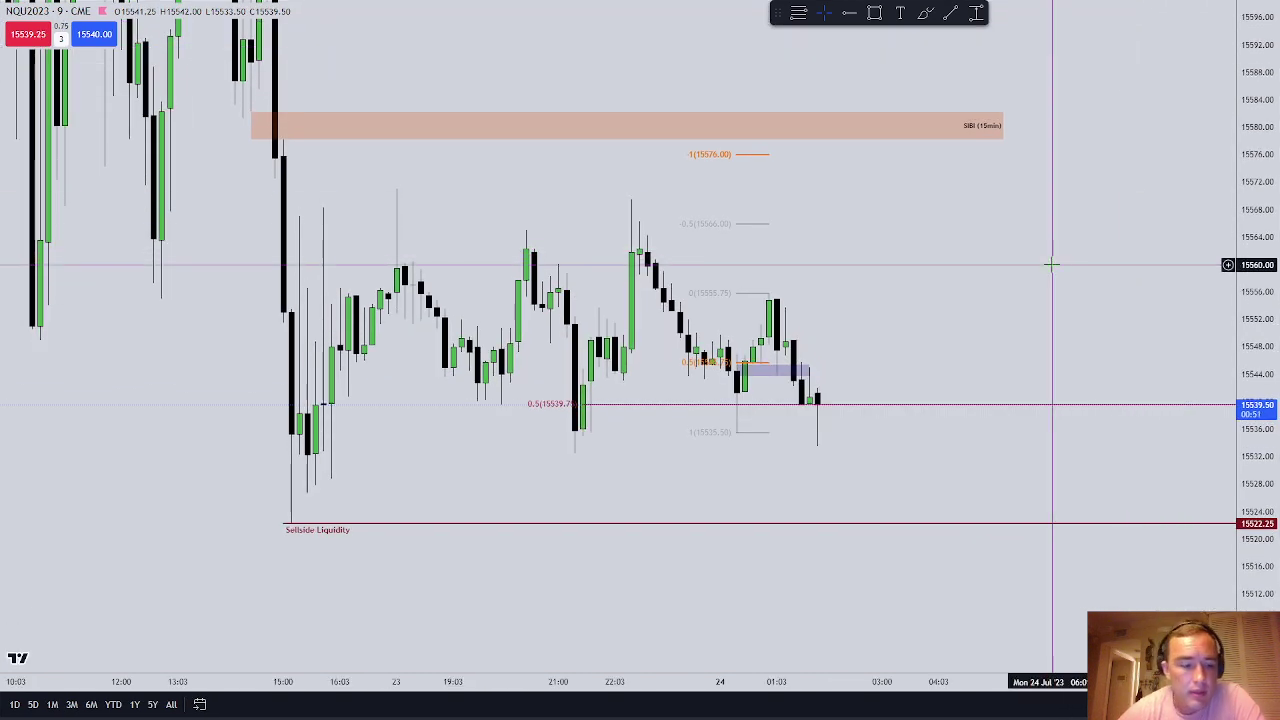
key("Escape")
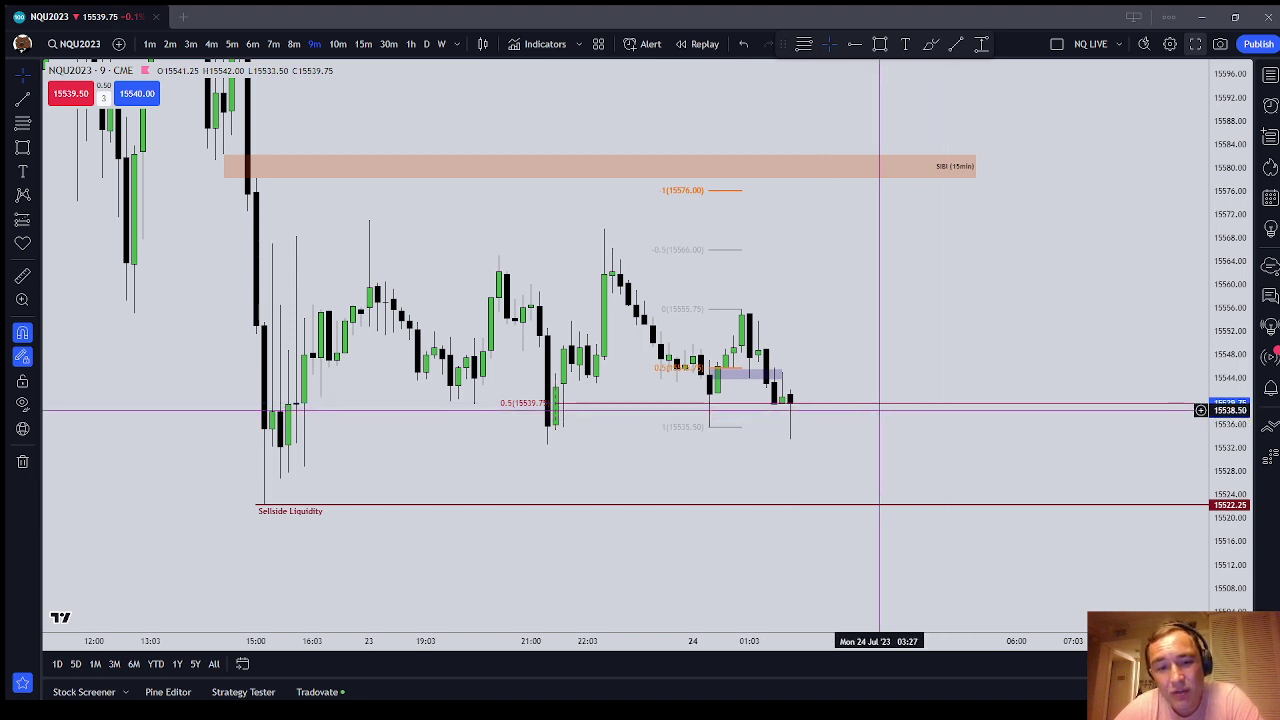
scroll(879, 409, "down", 5)
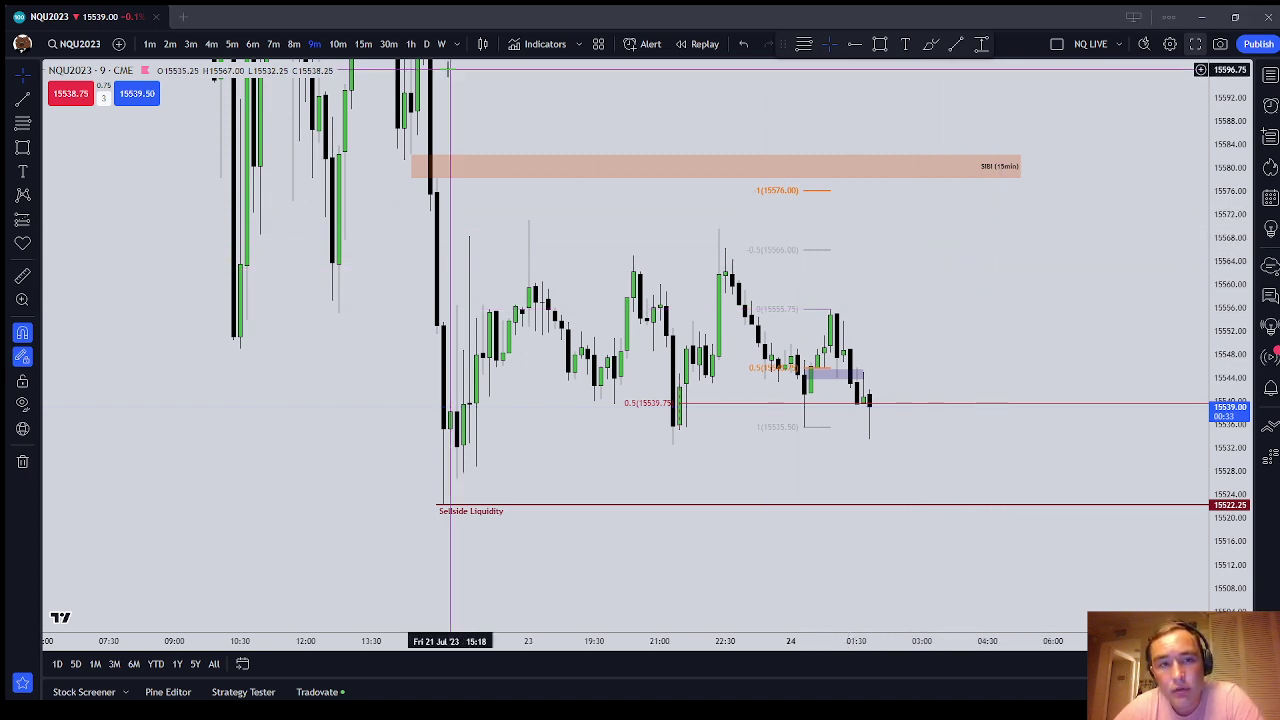
Switch the chart to the weekly interval, lock and hide all drawings, and examine the latest weekly candles
left_click(437, 45)
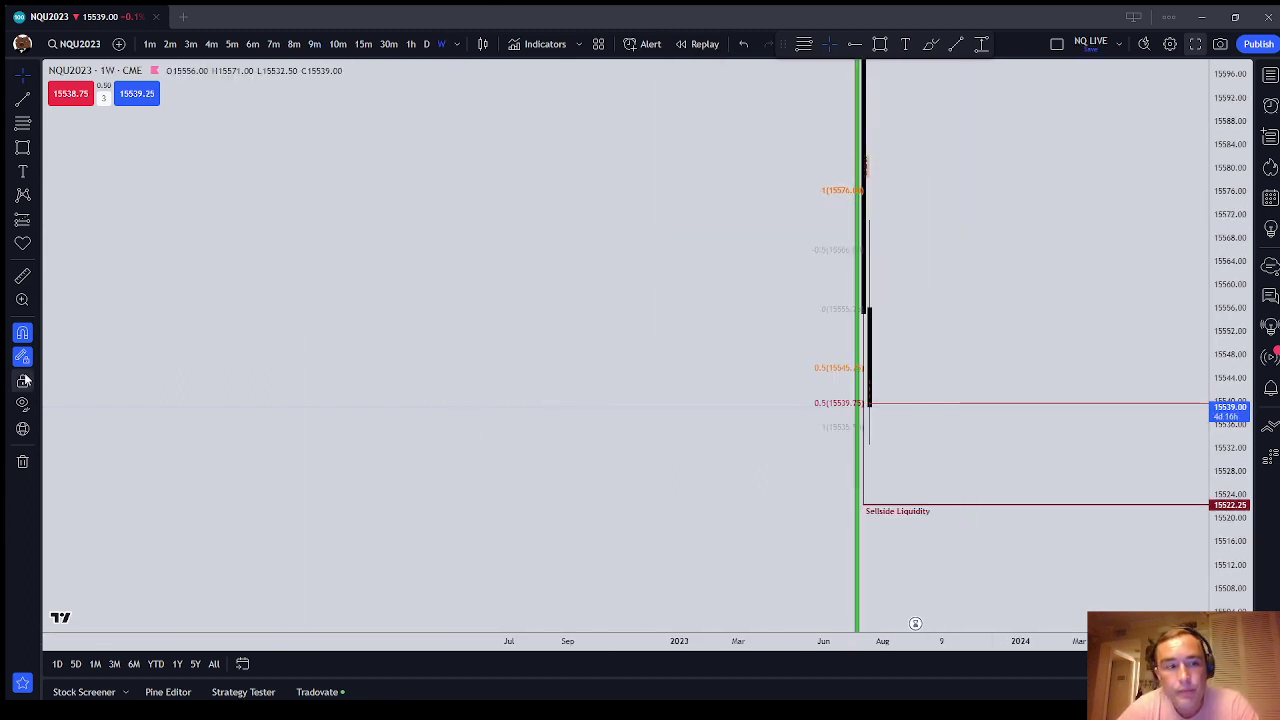
left_click(21, 406)
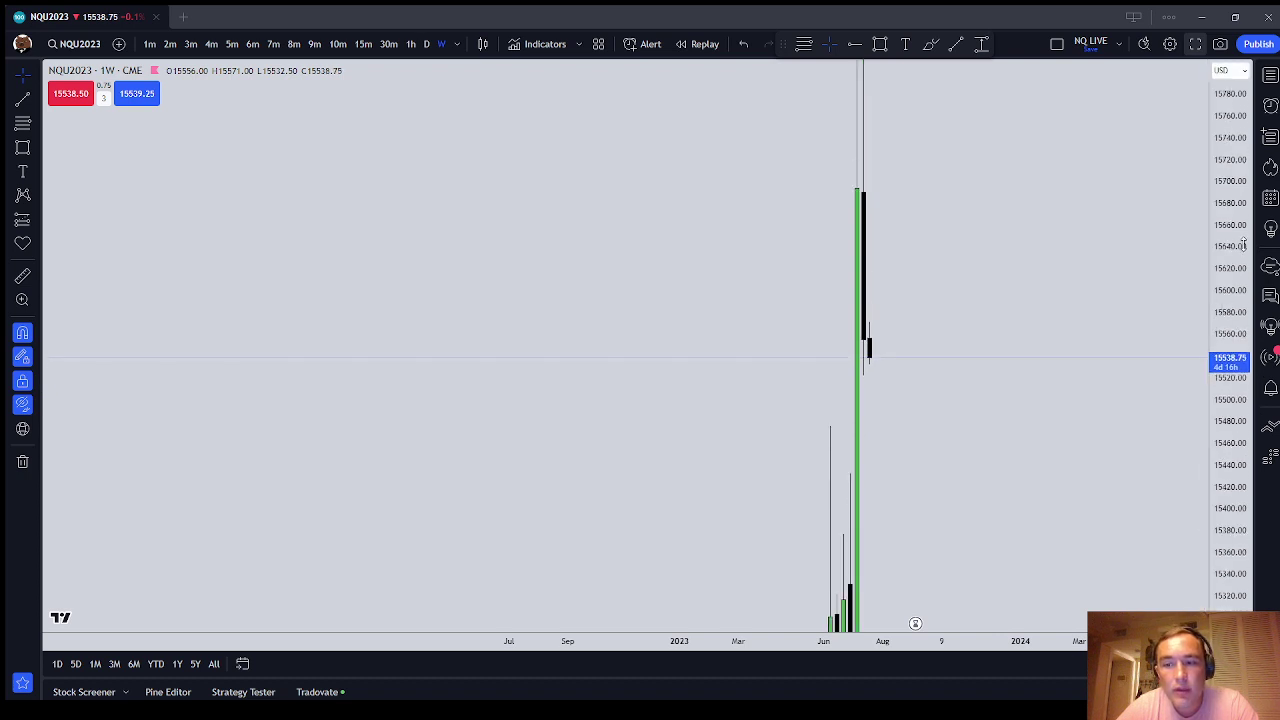
left_click_drag(1243, 245, 1240, 330)
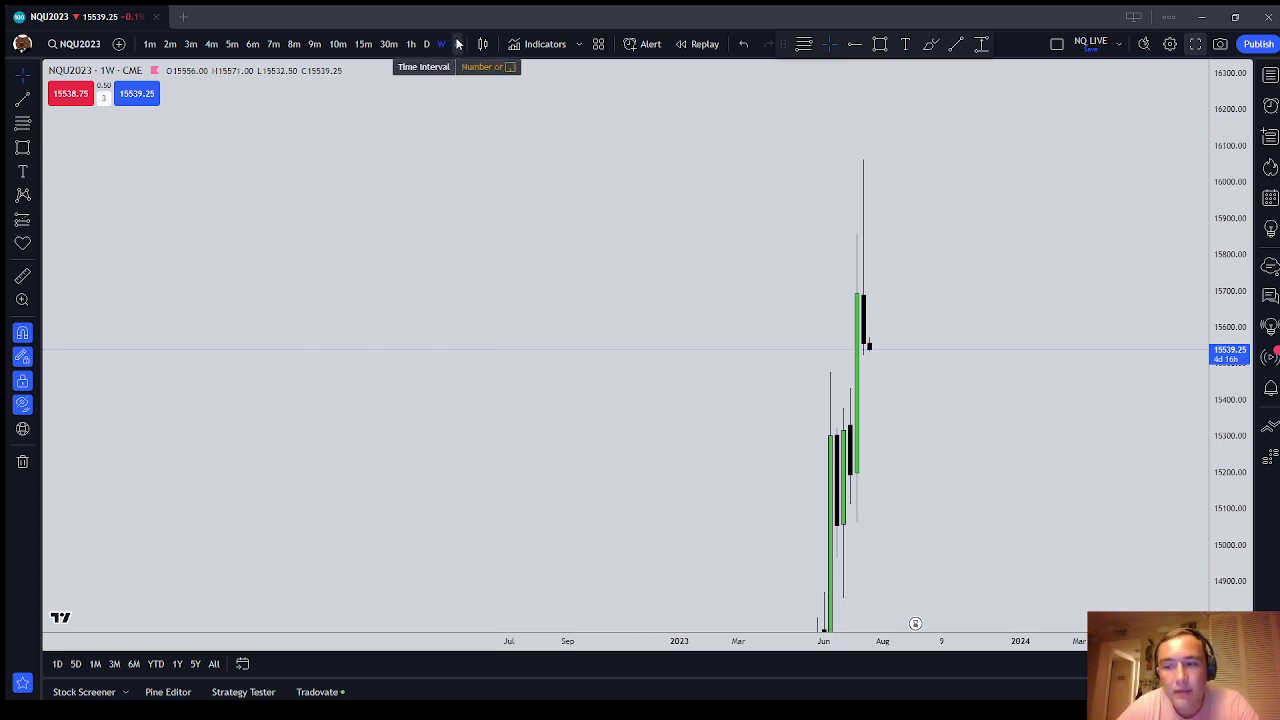
scroll(803, 211, "up", 3)
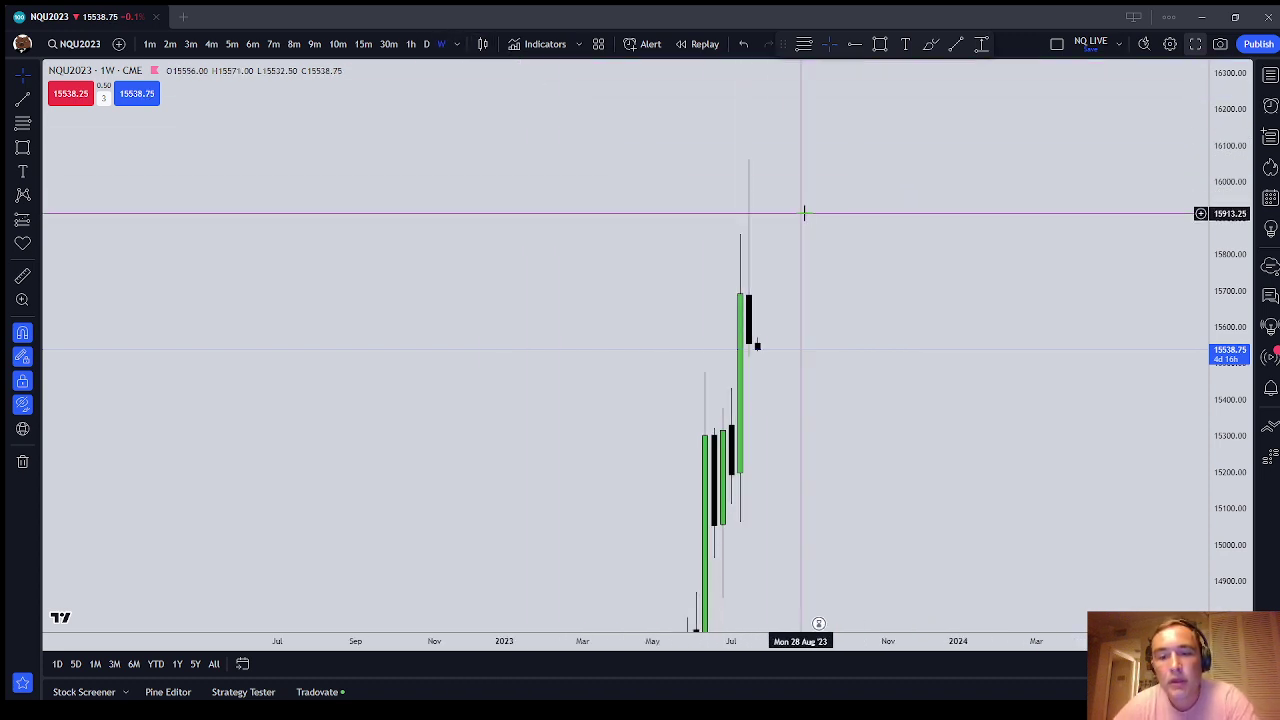
left_click_drag(903, 249, 975, 250)
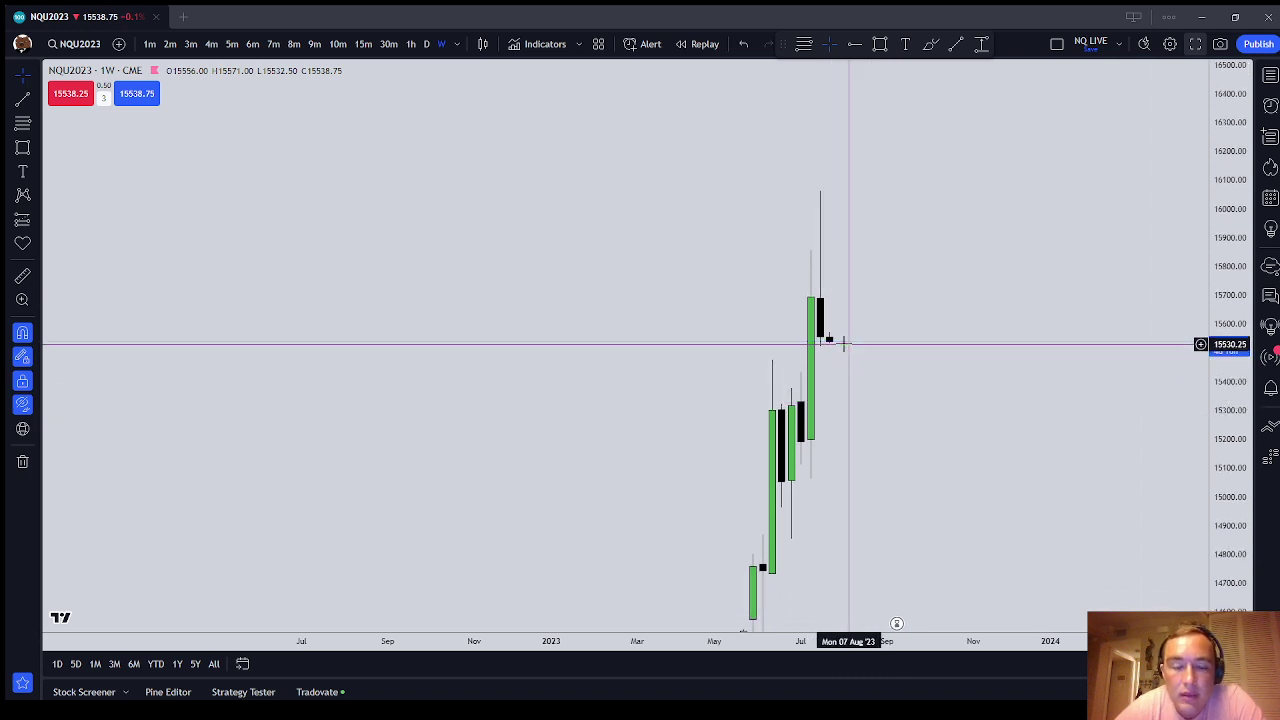
left_click_drag(857, 297, 868, 251)
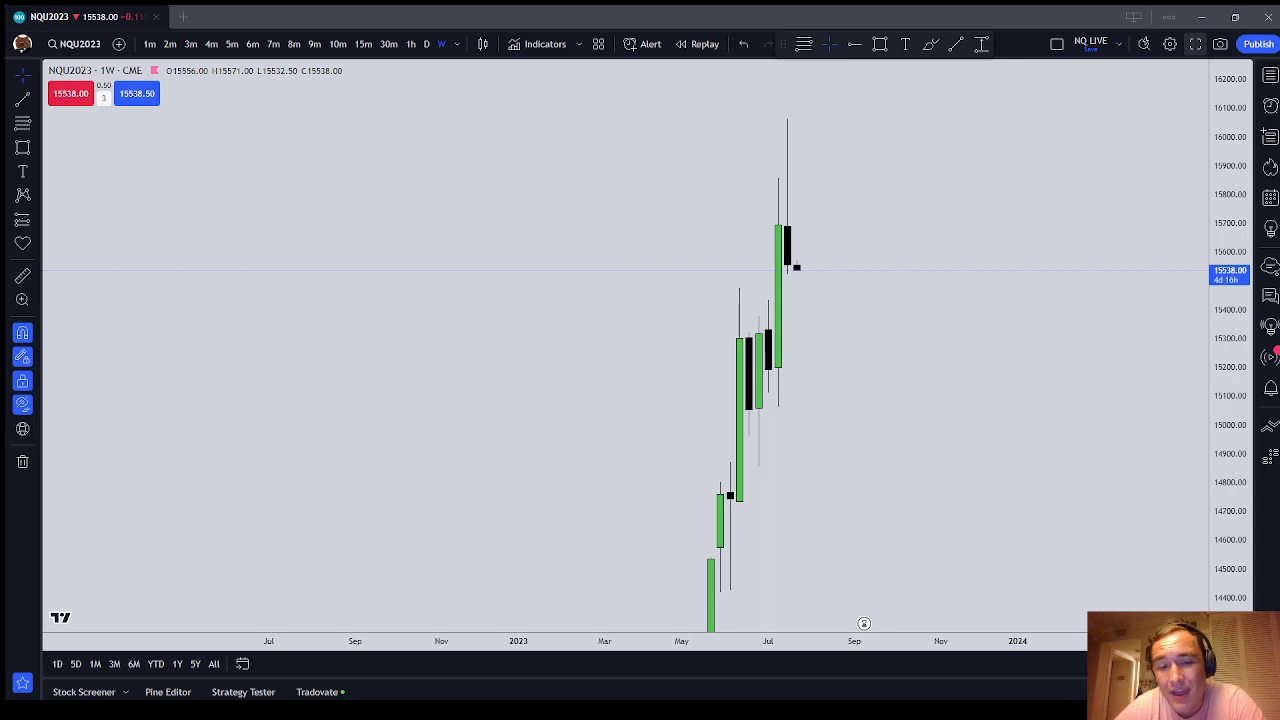
Compare the daily chart with the weekly one, finishing on the daily interval with the June and July candles in view
type("D")
key("Return")
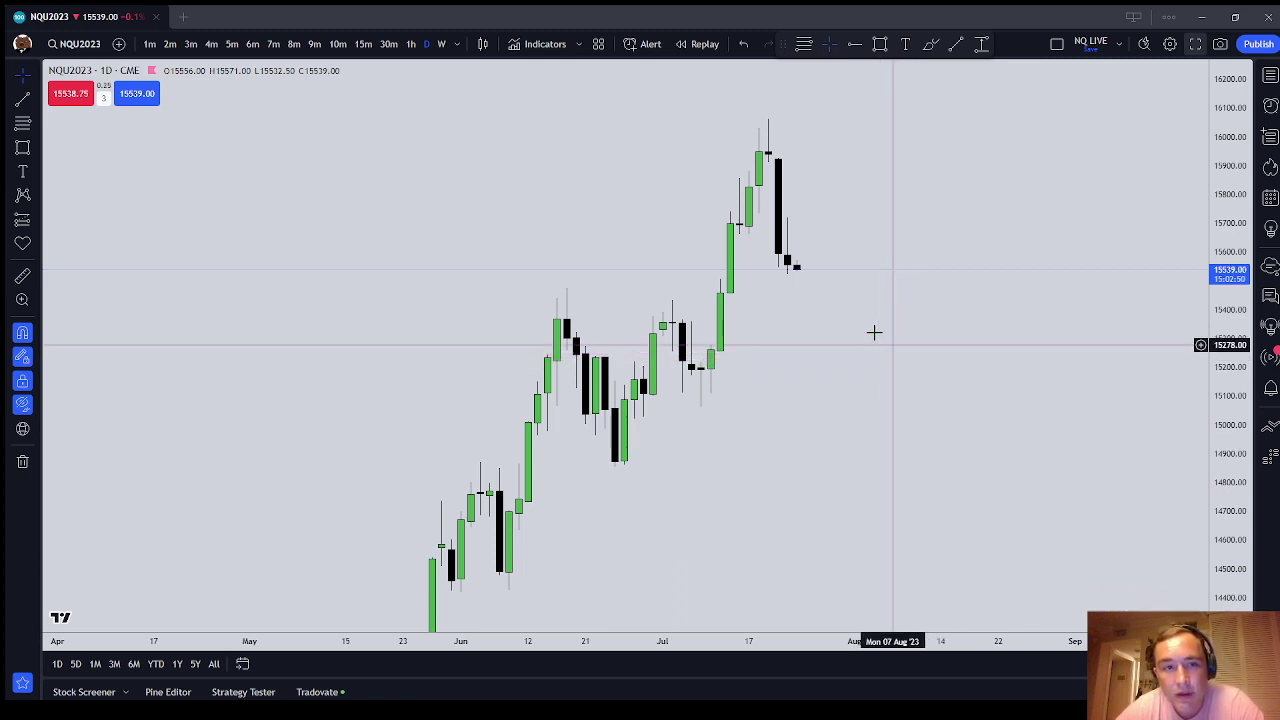
left_click(442, 44)
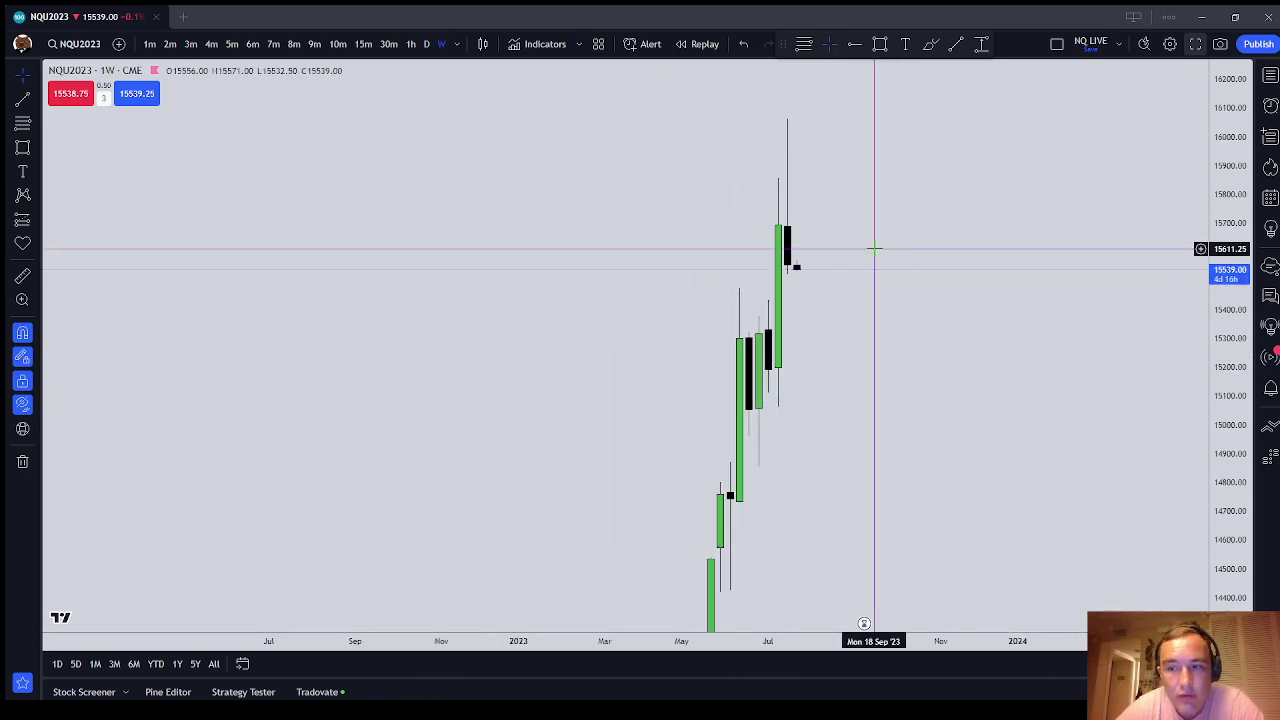
left_click(426, 44)
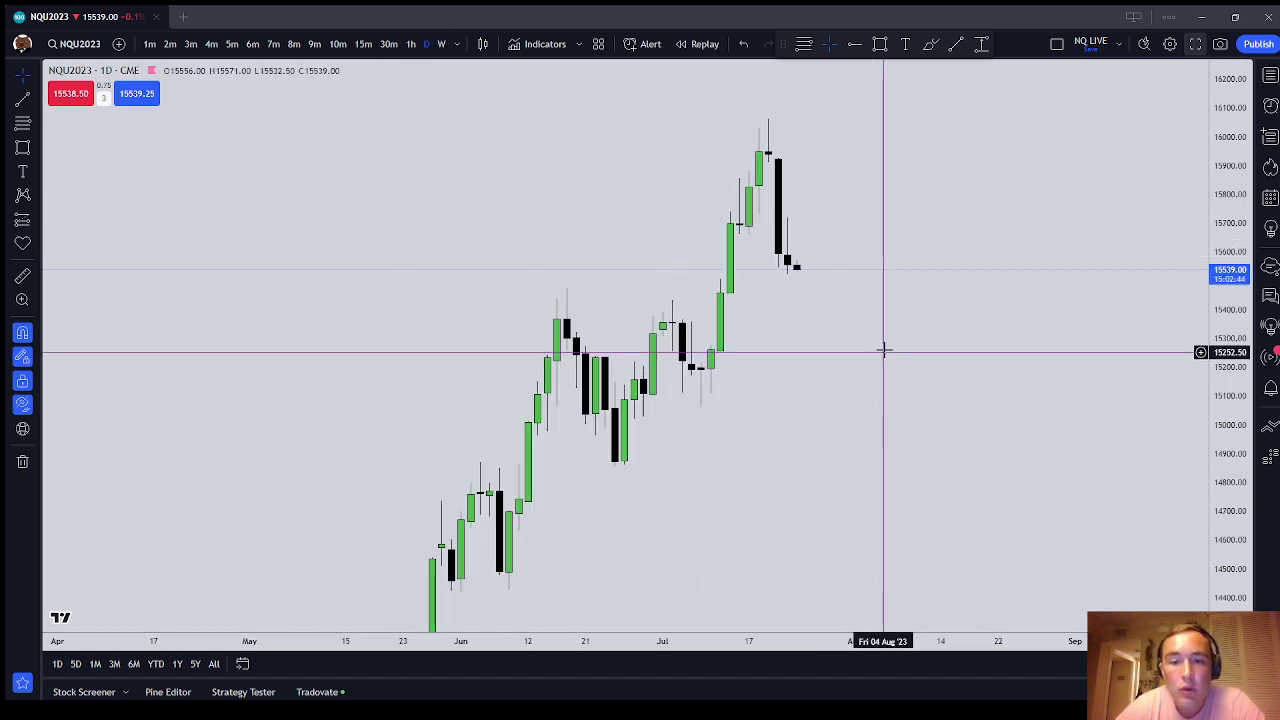
scroll(800, 342, "up", 2)
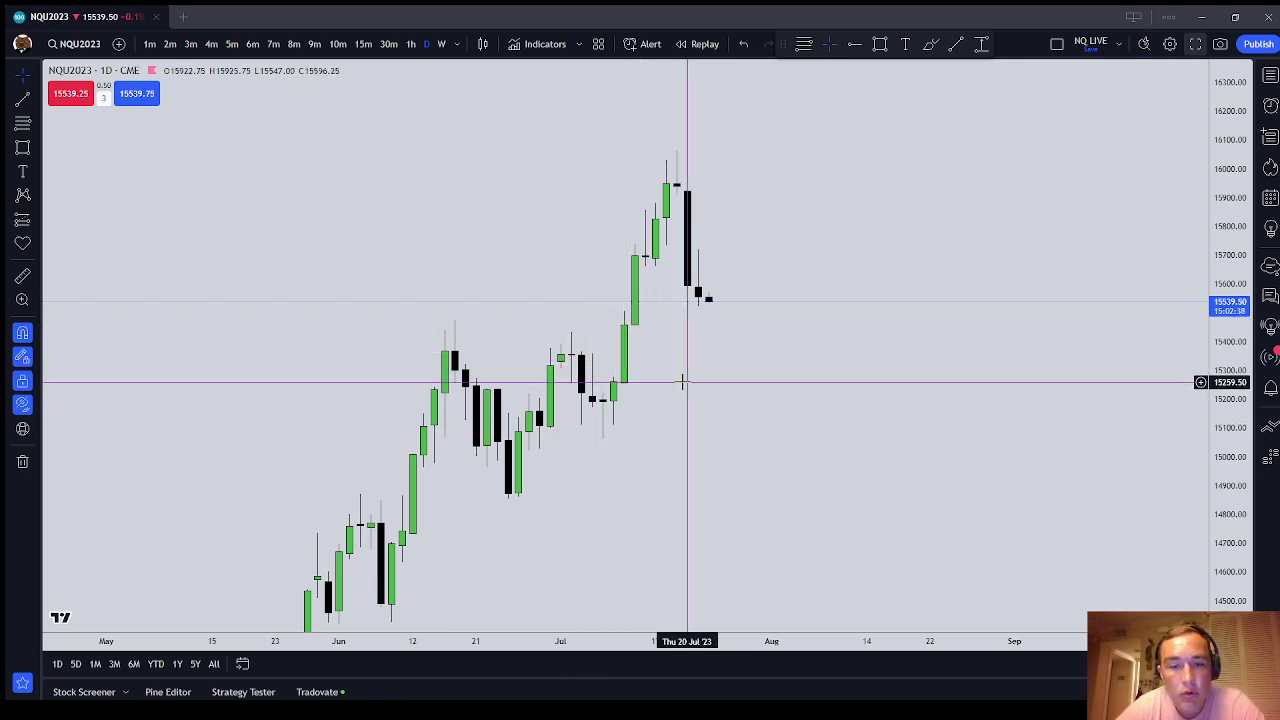
left_click_drag(763, 371, 808, 360)
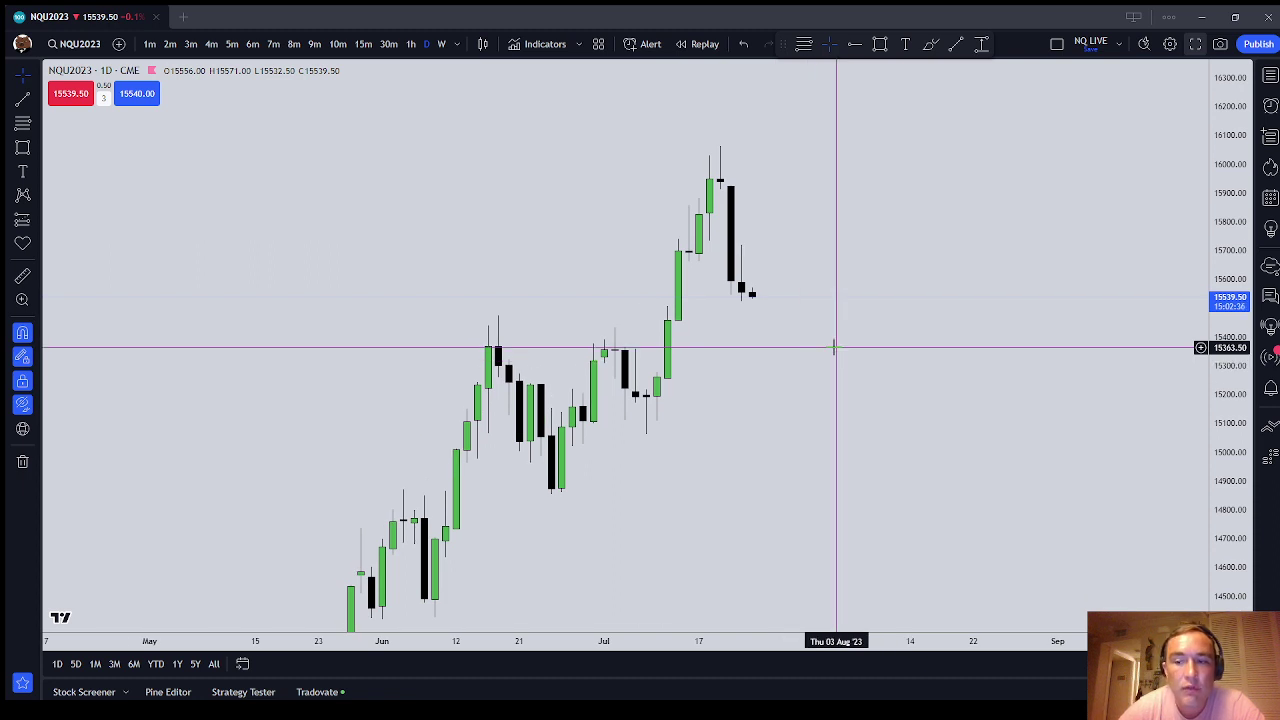
Set a custom chart interval of 240 minutes and examine the 4-hour price action from late June to 24 July
left_click(457, 45)
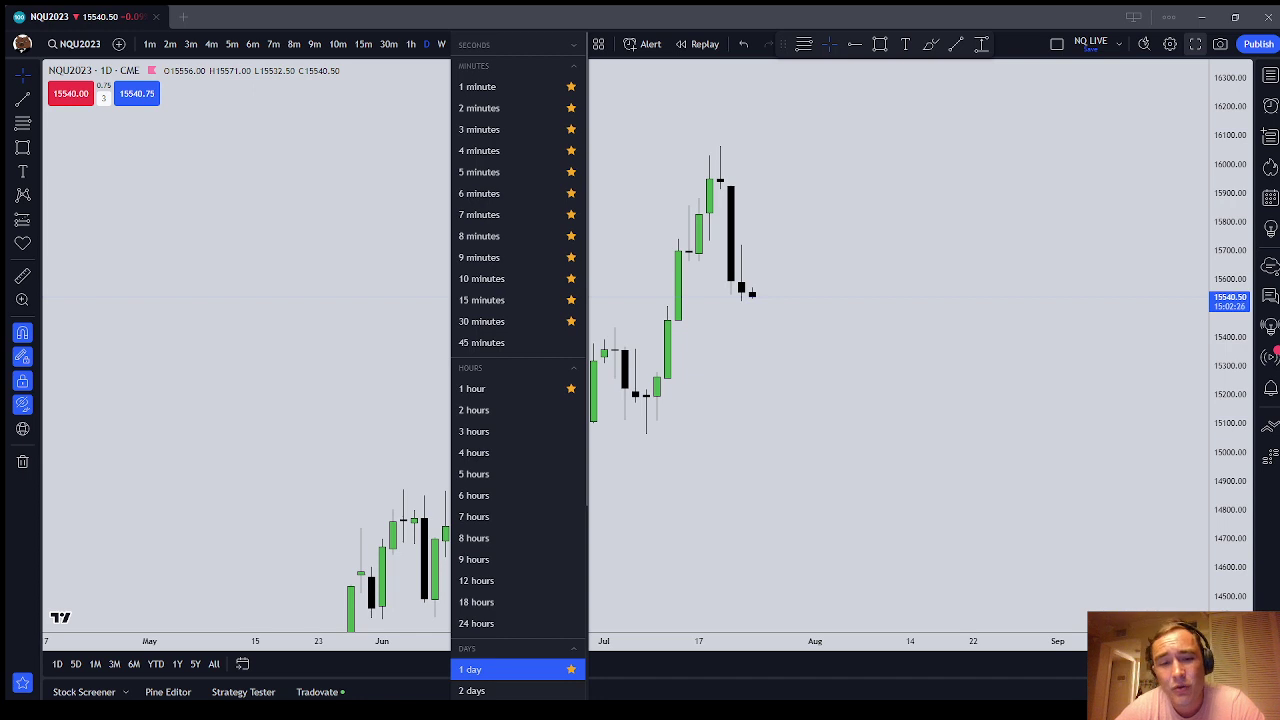
left_click(1140, 449)
type("24")
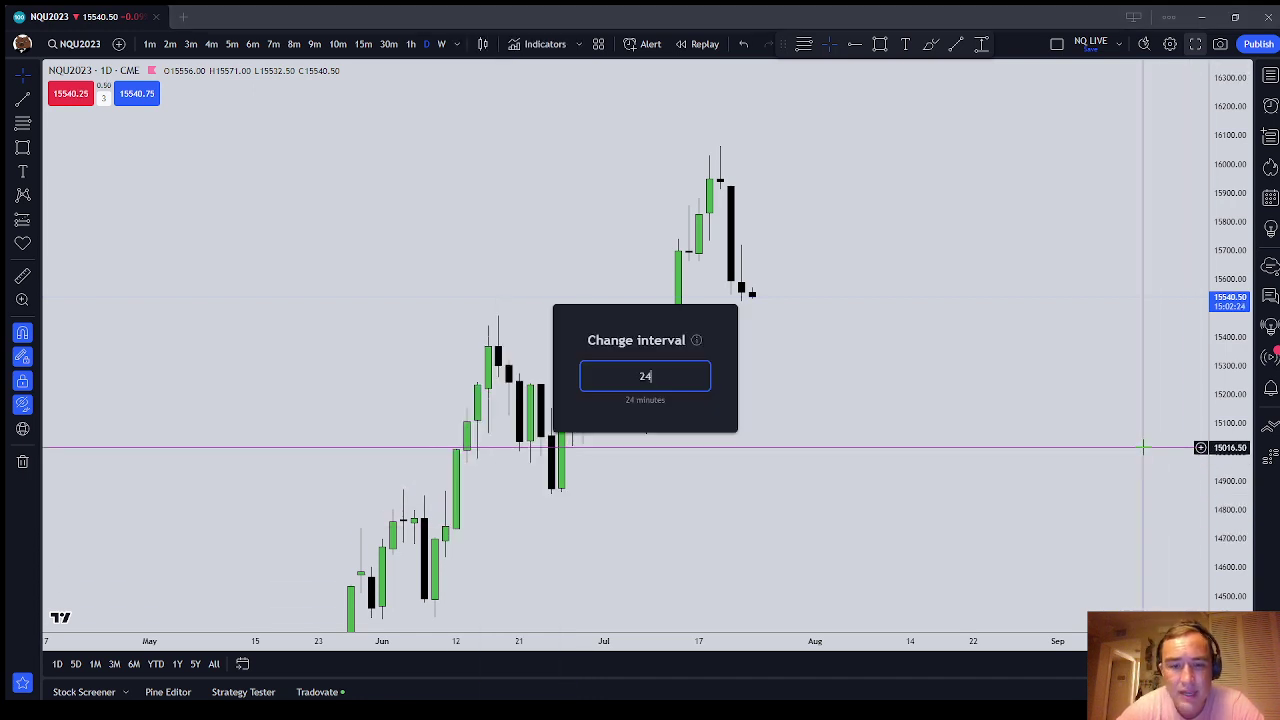
type("0")
key("Return")
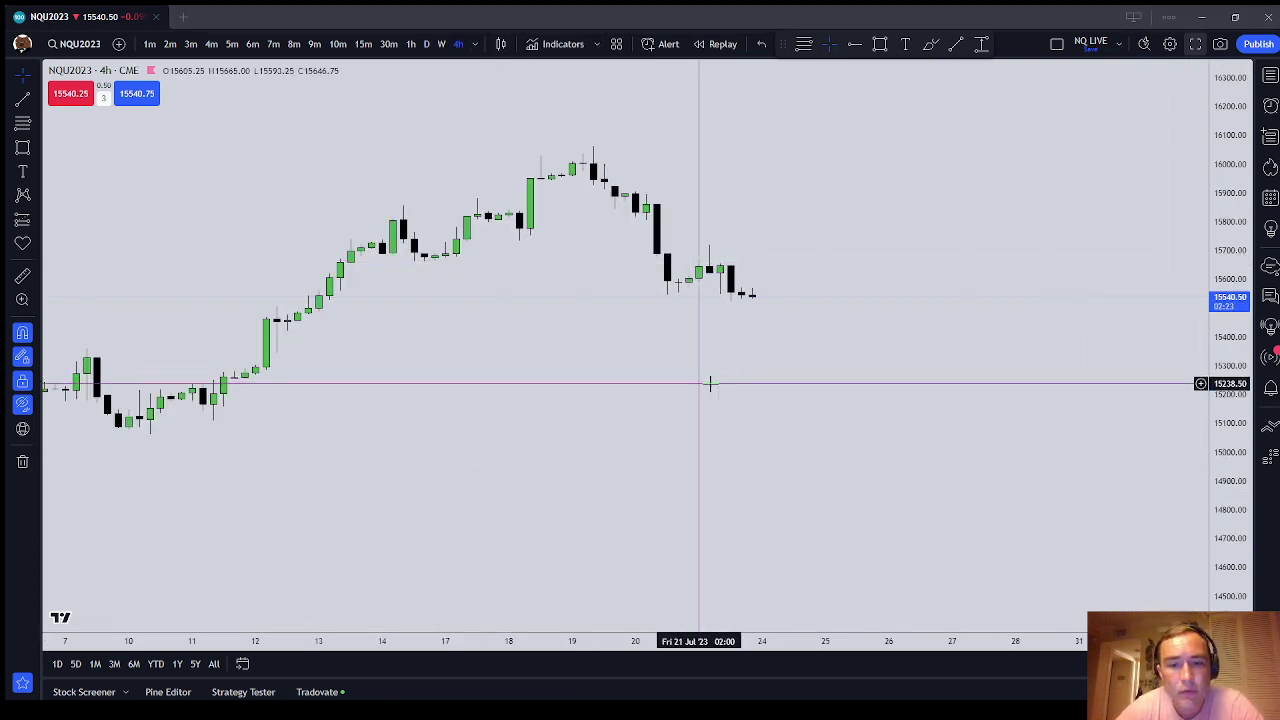
scroll(660, 222, "down", 3)
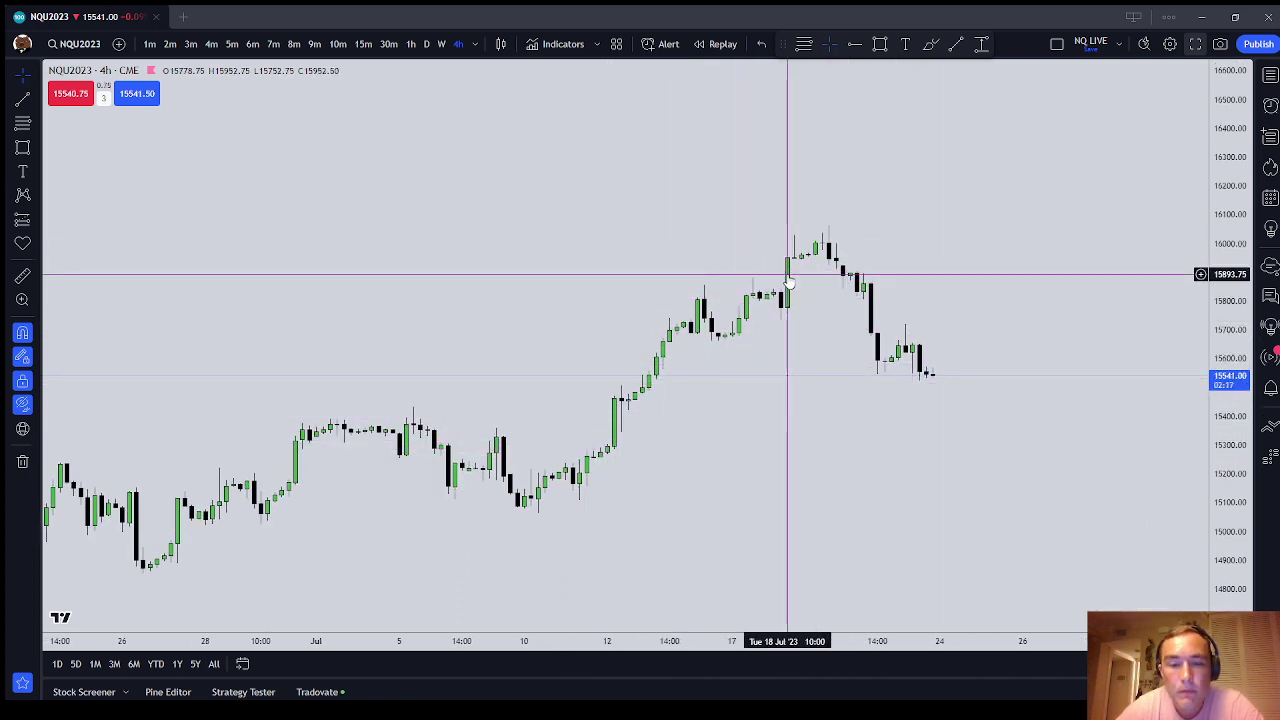
Switch to the 1-hour interval and examine the rally and the sell-off that follows it up to 24 July
left_click(414, 44)
scroll(734, 209, "down", 3)
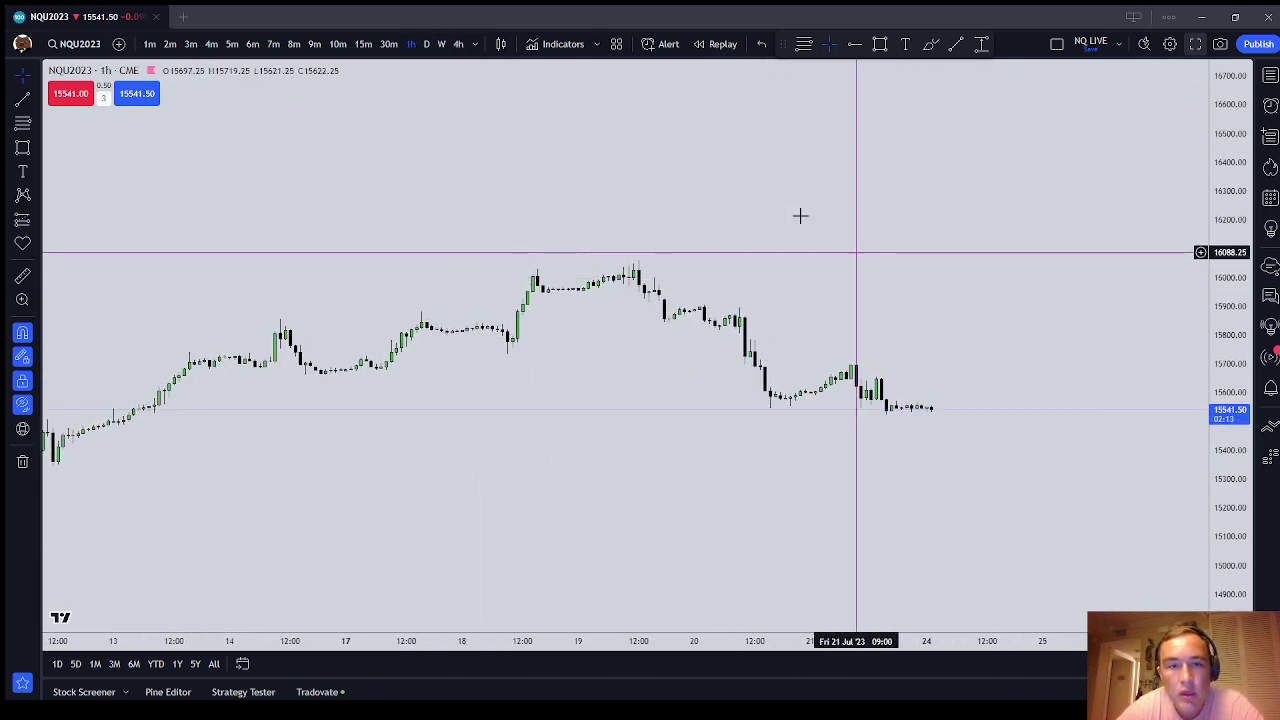
scroll(1092, 514, "down", 3)
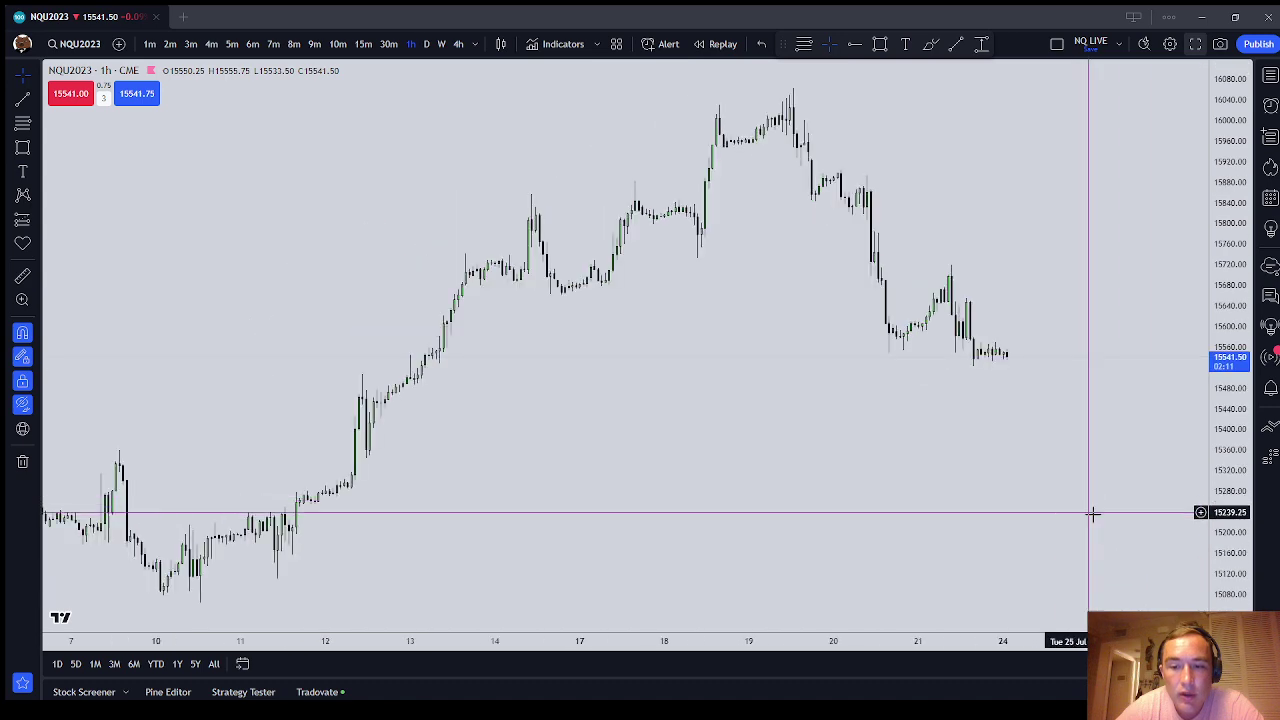
scroll(949, 534, "up", 5)
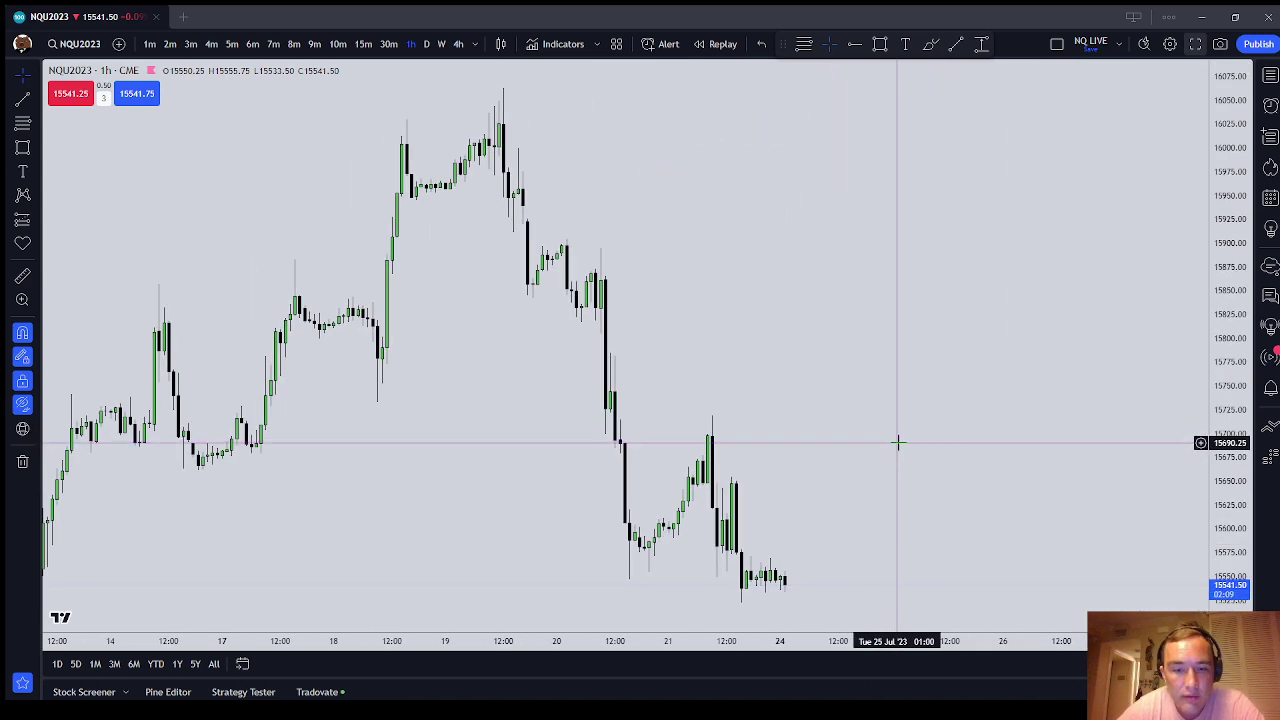
Show all drawings again and examine the SIBI (1hr) zone and the marked liquidity levels on the hourly chart
left_click(22, 404)
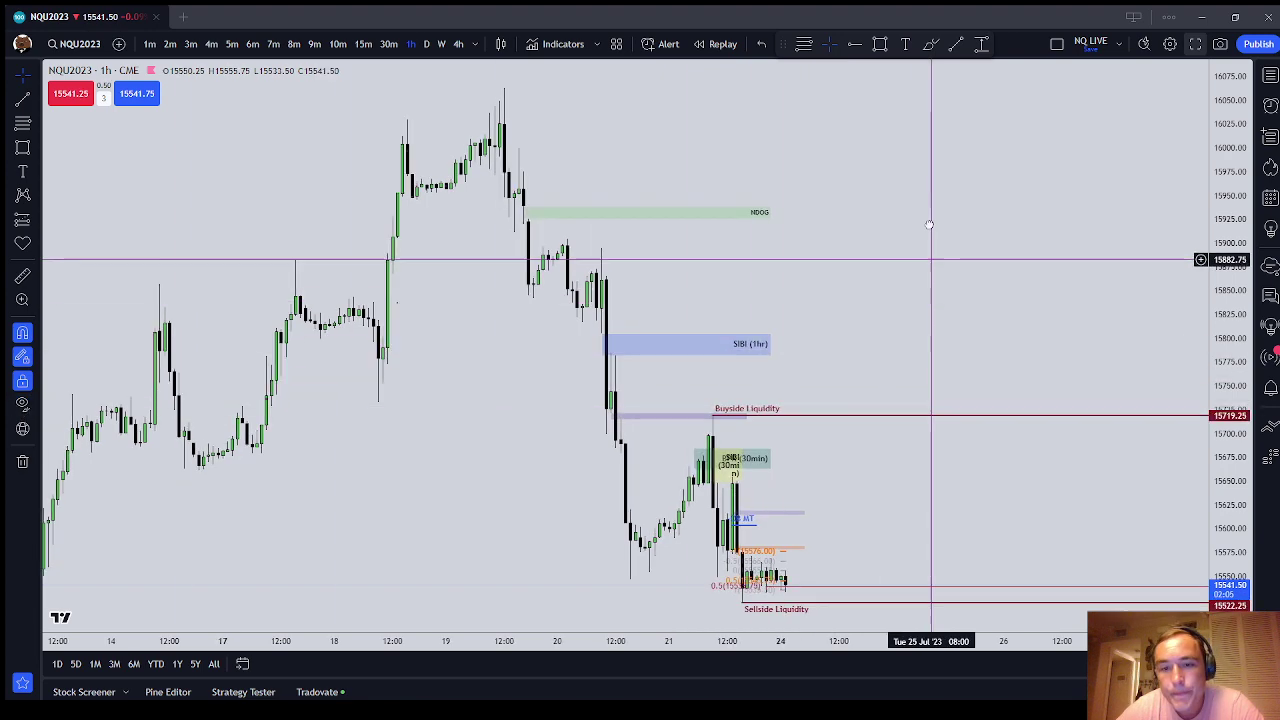
left_click_drag(909, 366, 914, 289)
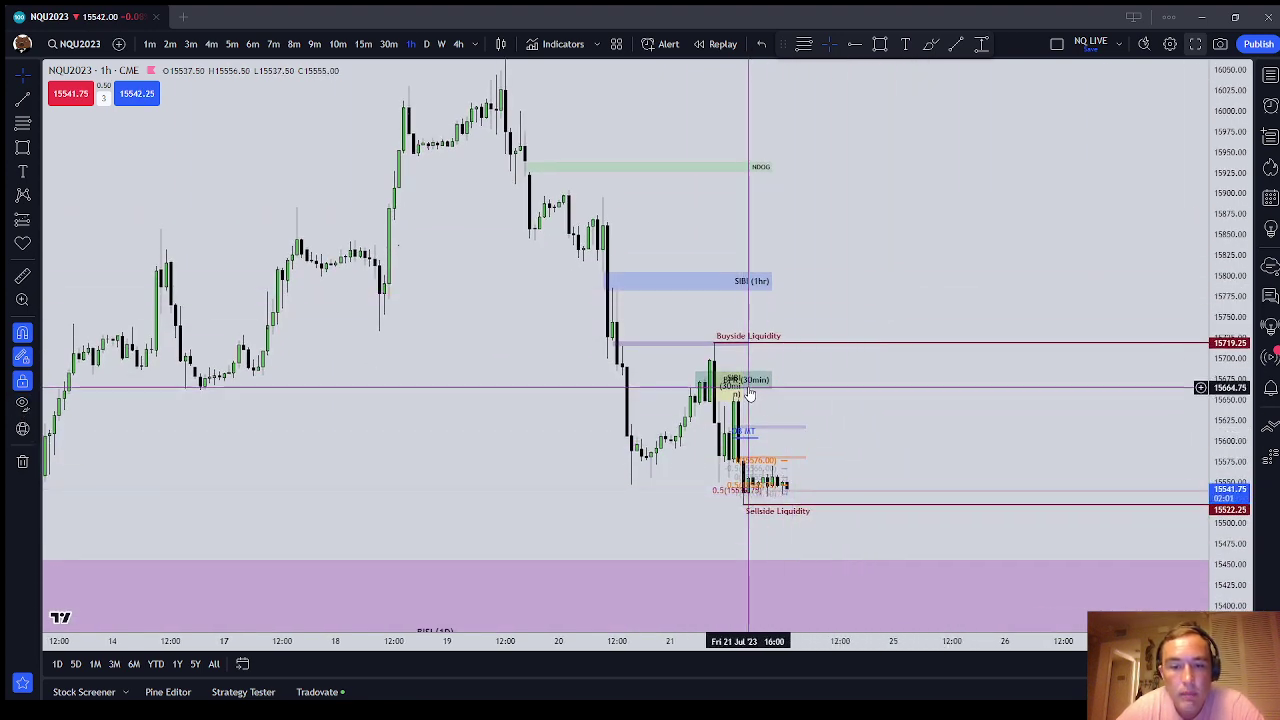
scroll(800, 400, "up", 2)
left_click(680, 281)
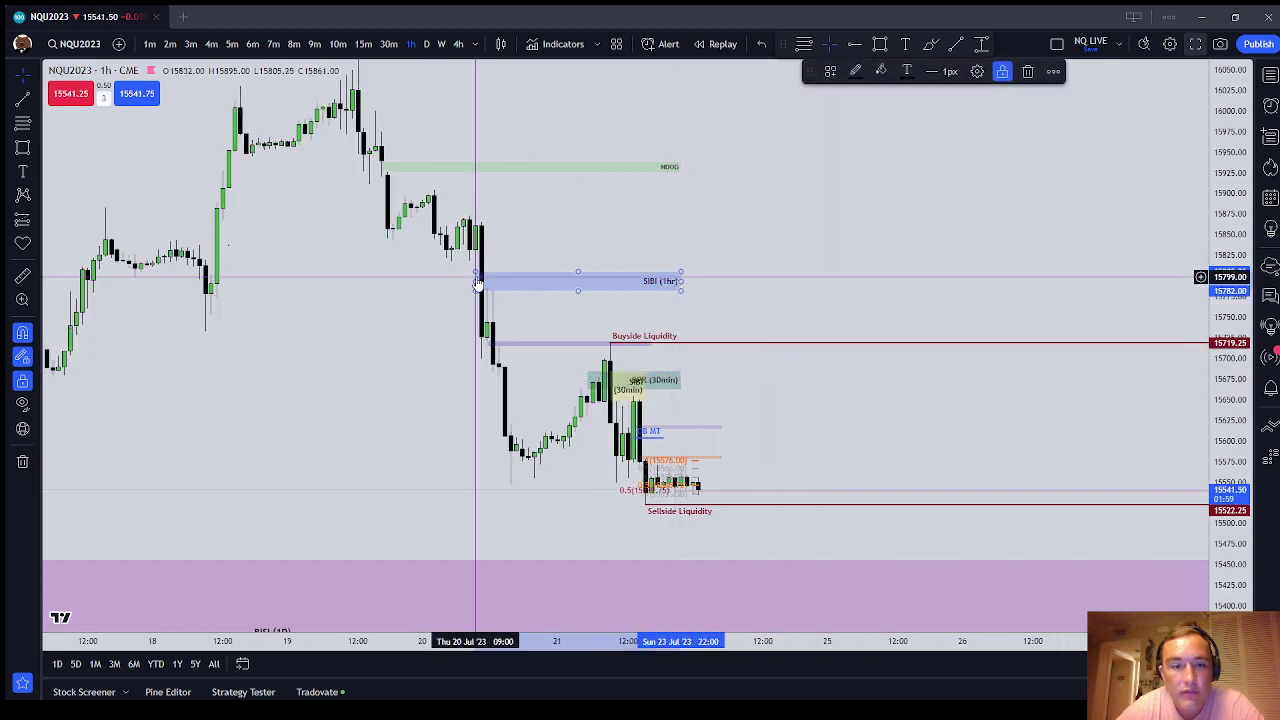
left_click(803, 266)
left_click_drag(676, 284, 914, 257)
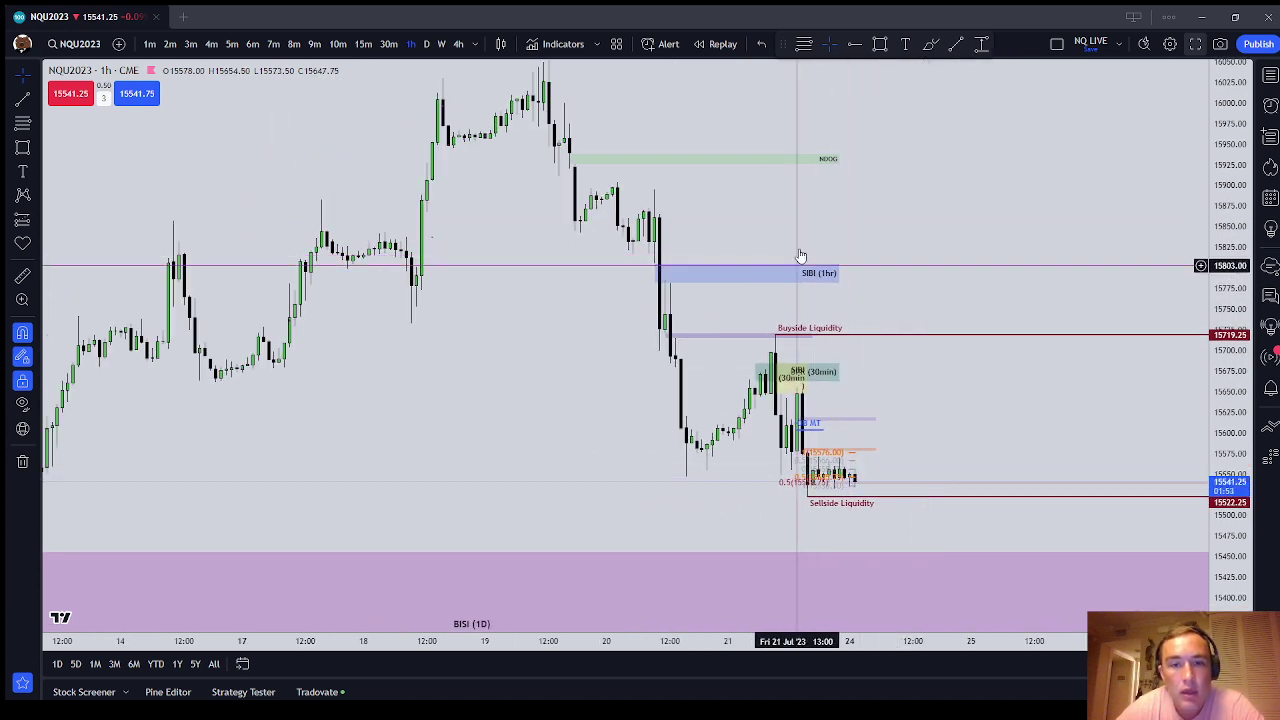
scroll(830, 240, "up", 3)
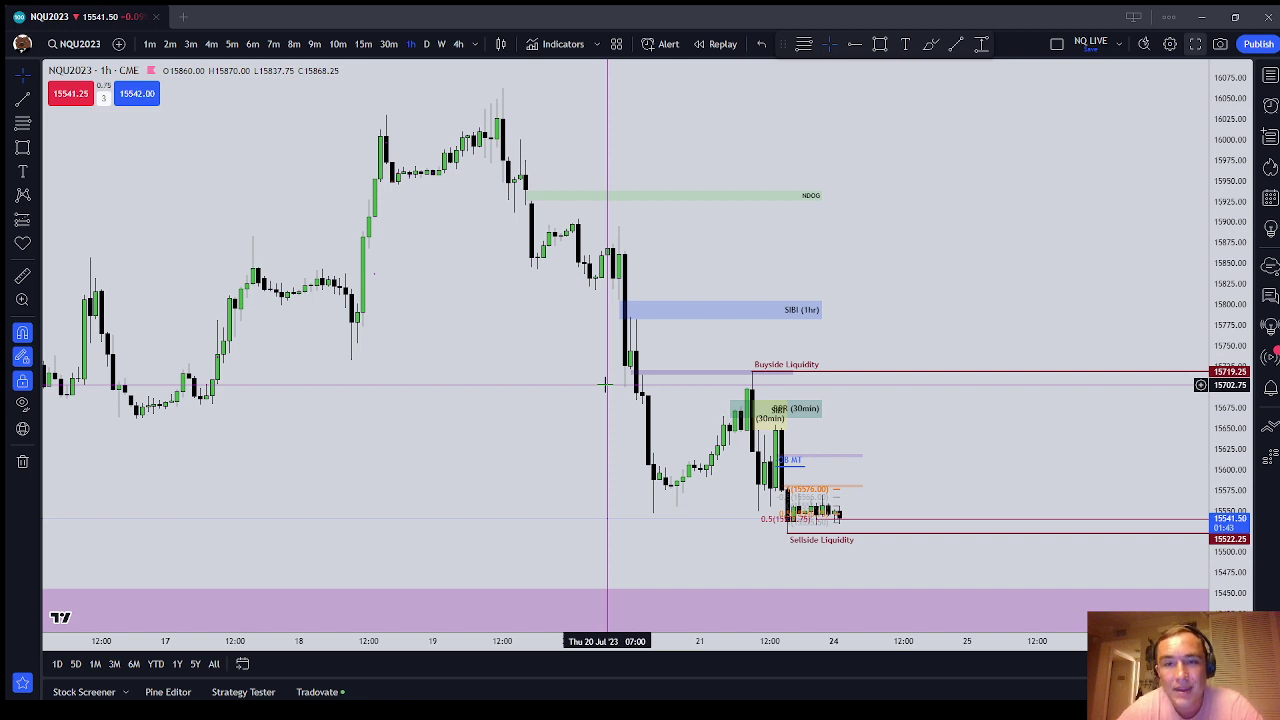
Switch to the 30-minute interval and examine price against the SIBI (30min), BPR (30min) and liquidity markings
left_click(389, 44)
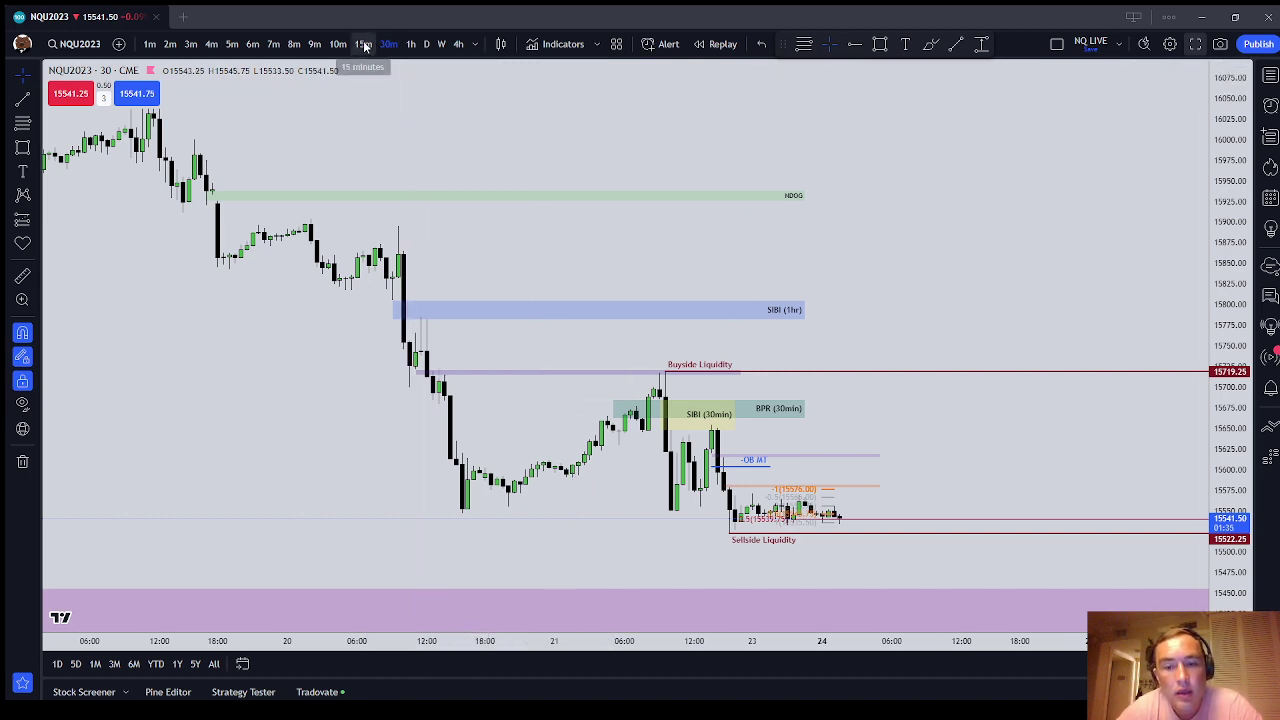
scroll(1030, 345, "up", 1)
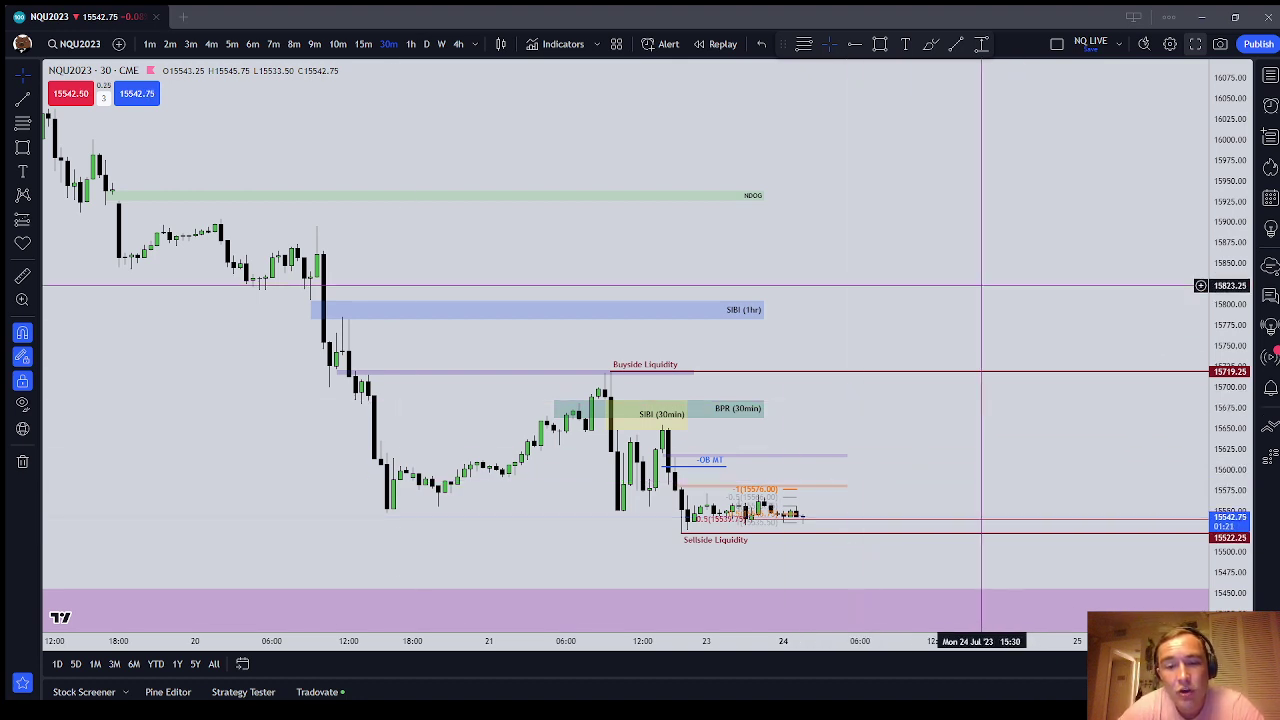
scroll(408, 240, "down", 2)
scroll(408, 240, "down", 1)
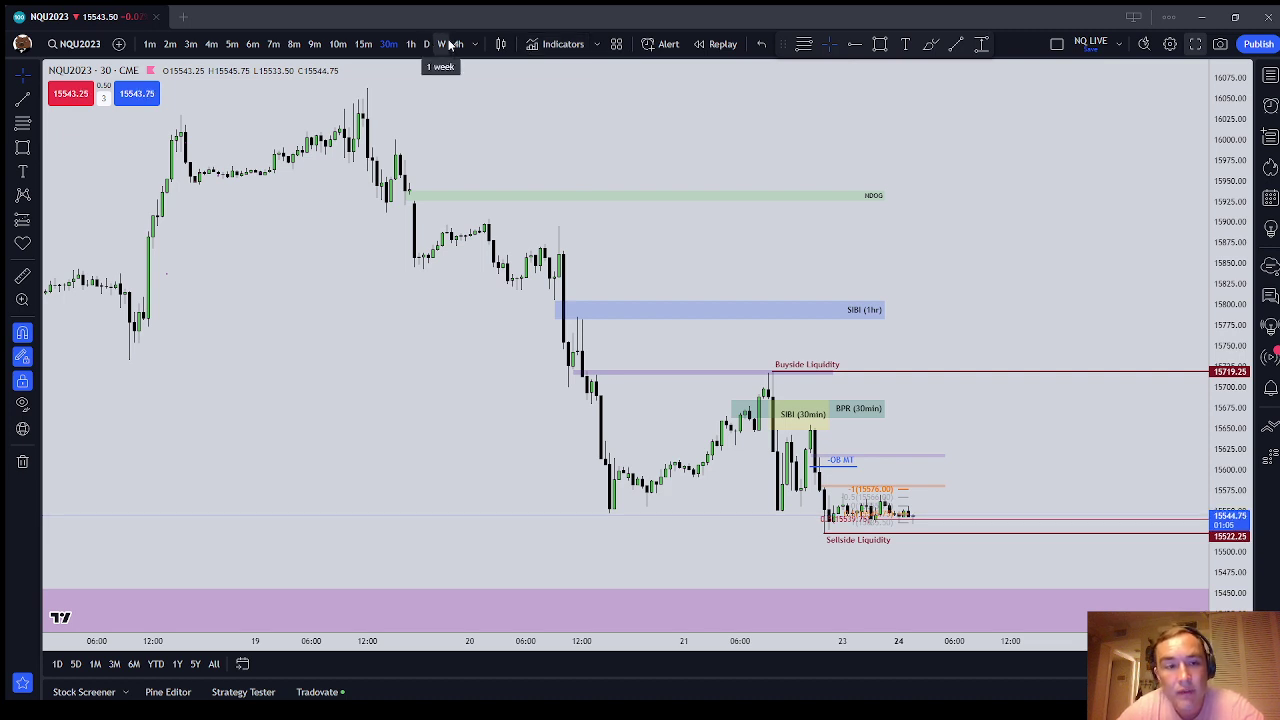
scroll(486, 163, "up", 2)
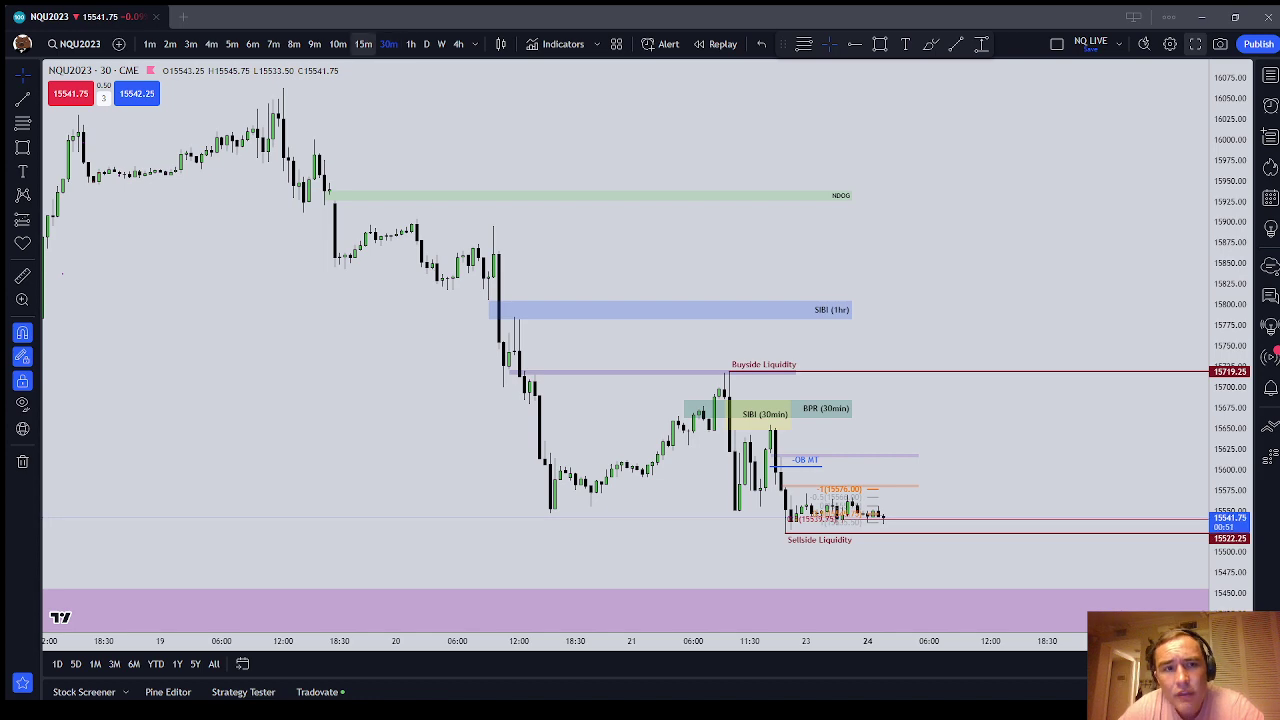
Examine the range above the Sellside Liquidity line on the 15-minute chart, and step down to the 9-minute interval
left_click(363, 44)
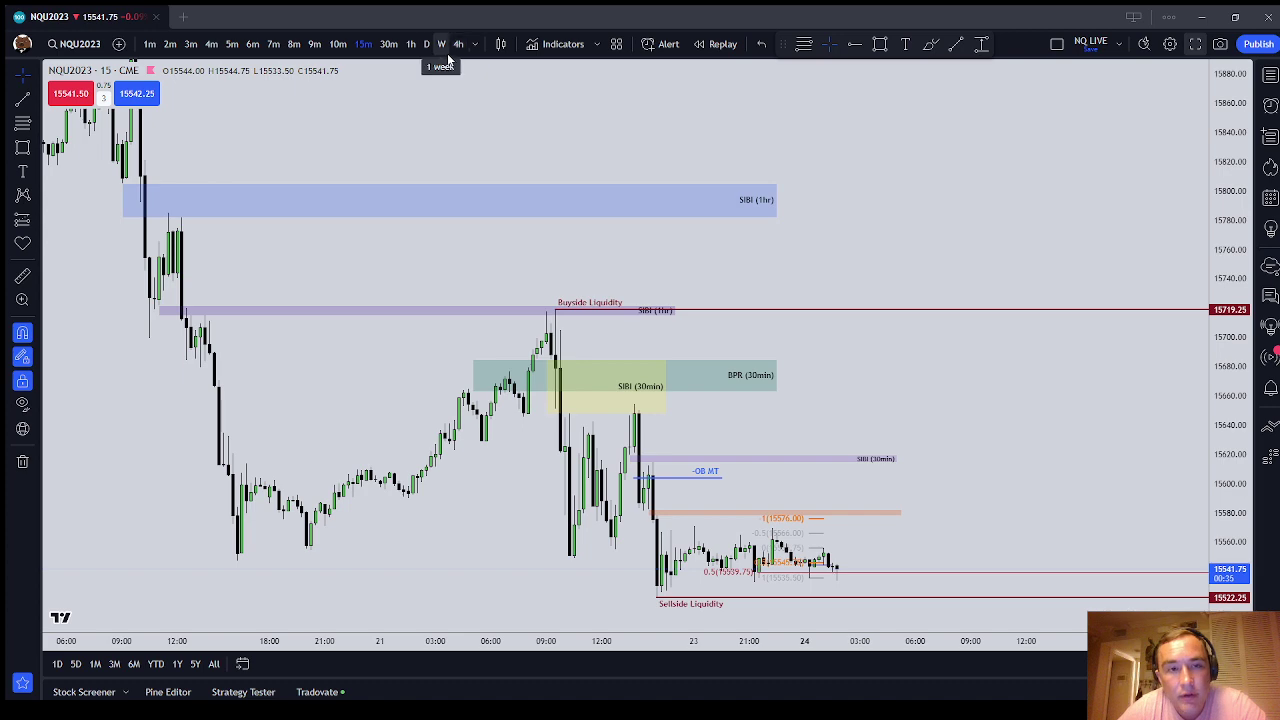
scroll(1077, 297, "up", 3)
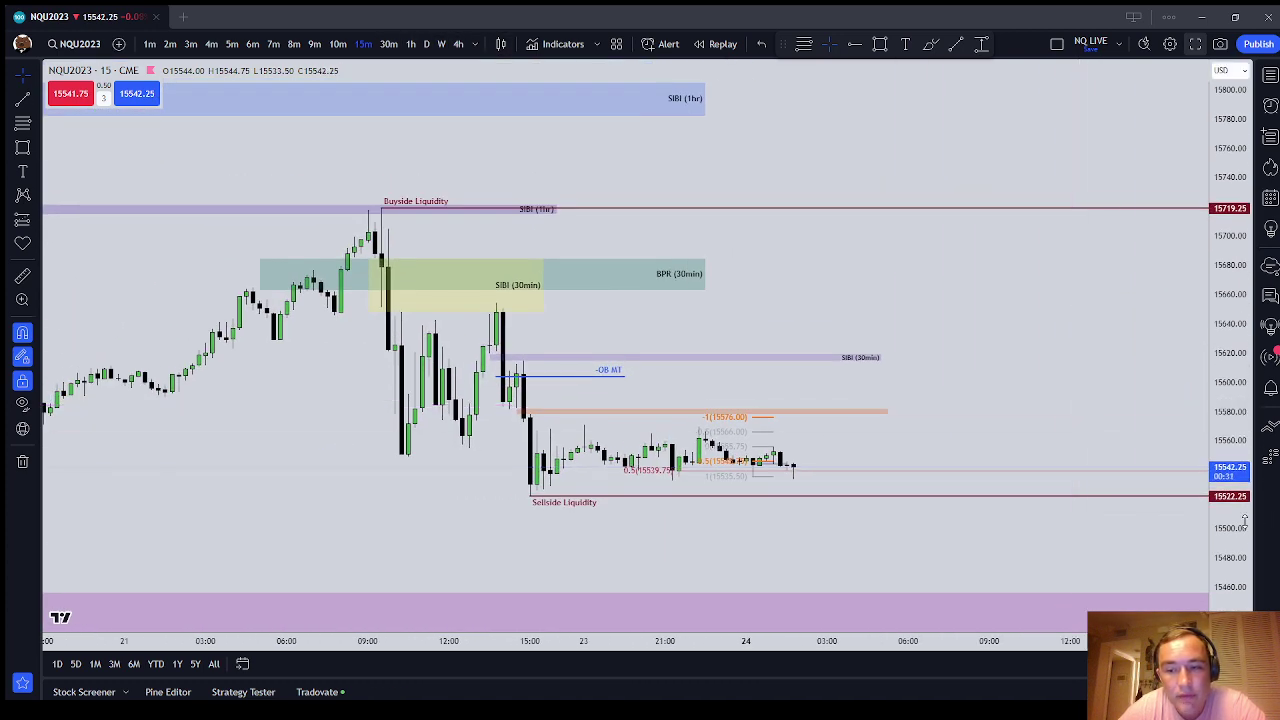
scroll(1163, 191, "up", 3)
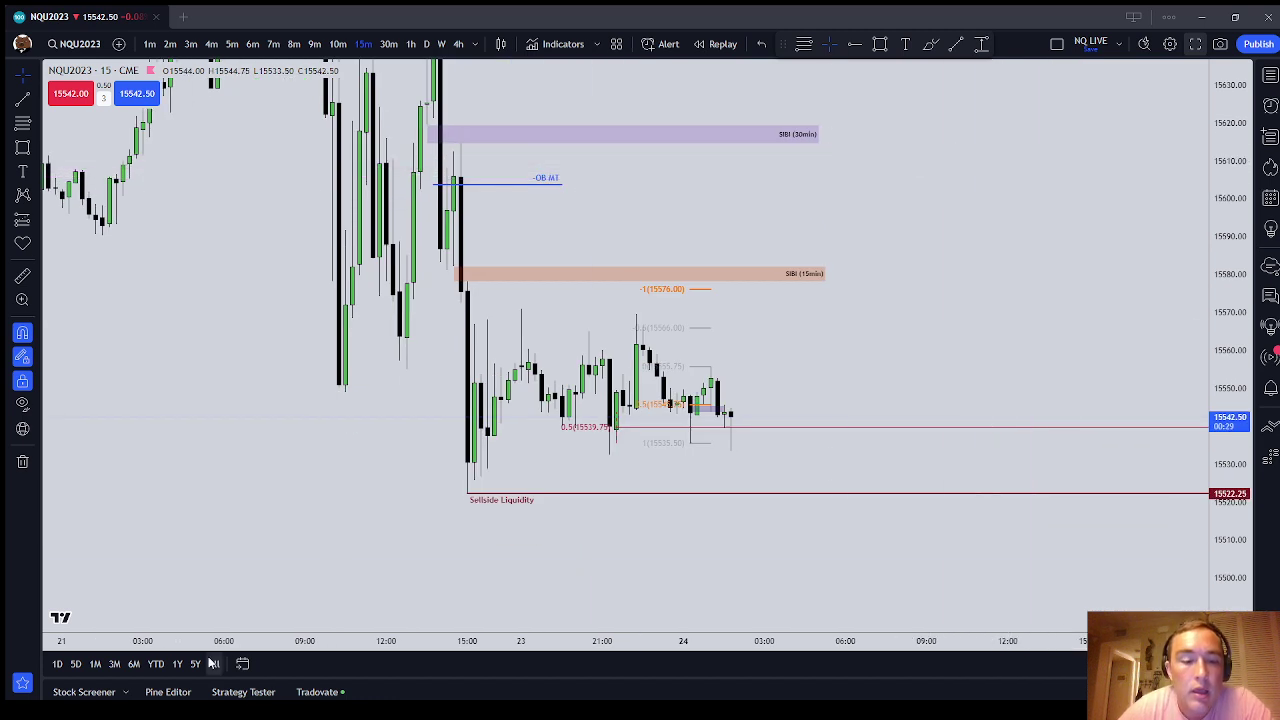
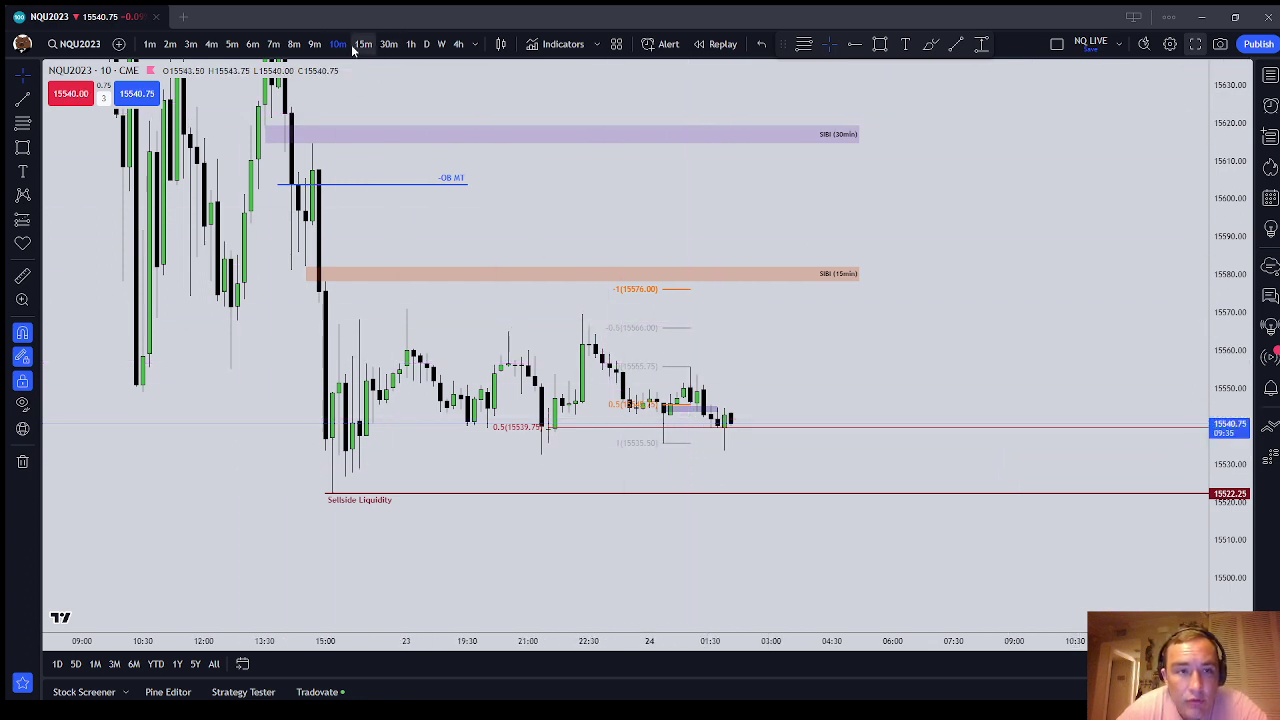
left_click(315, 45)
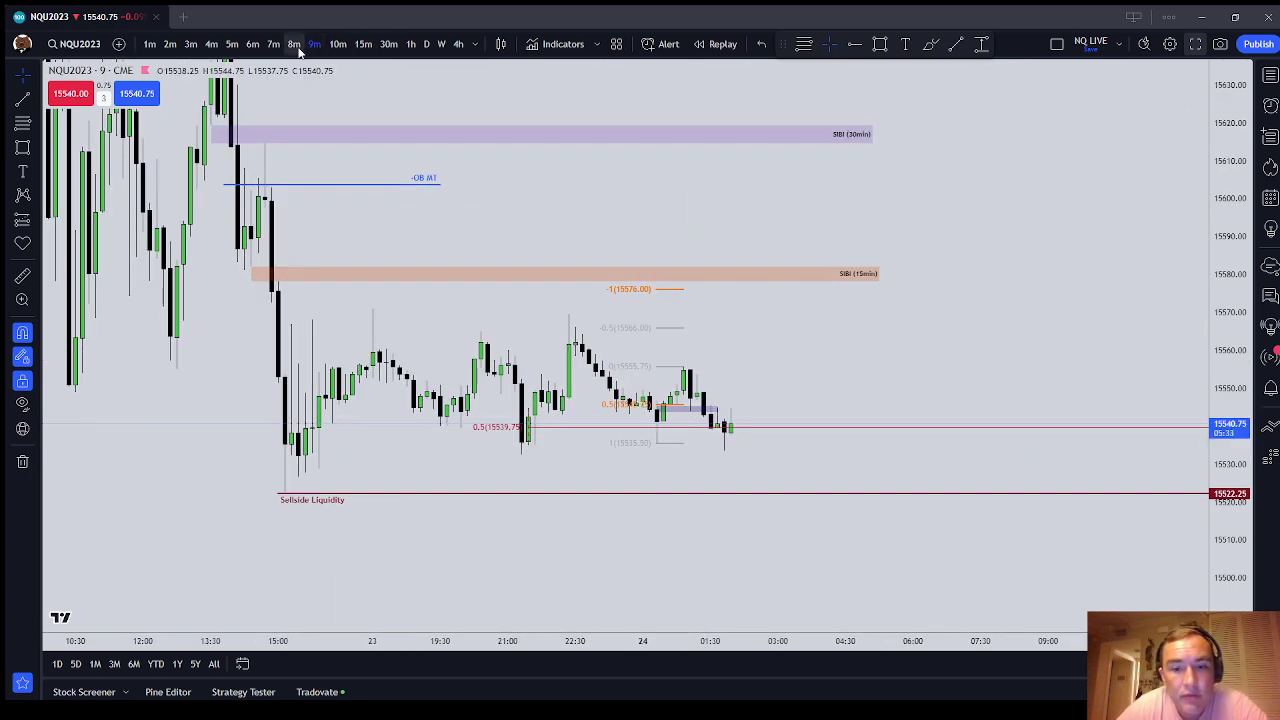
Step down from the 8-minute to the 1-minute interval, examining price around the 0.5 (15539.75) line and above Sellside Liquidity
left_click(294, 45)
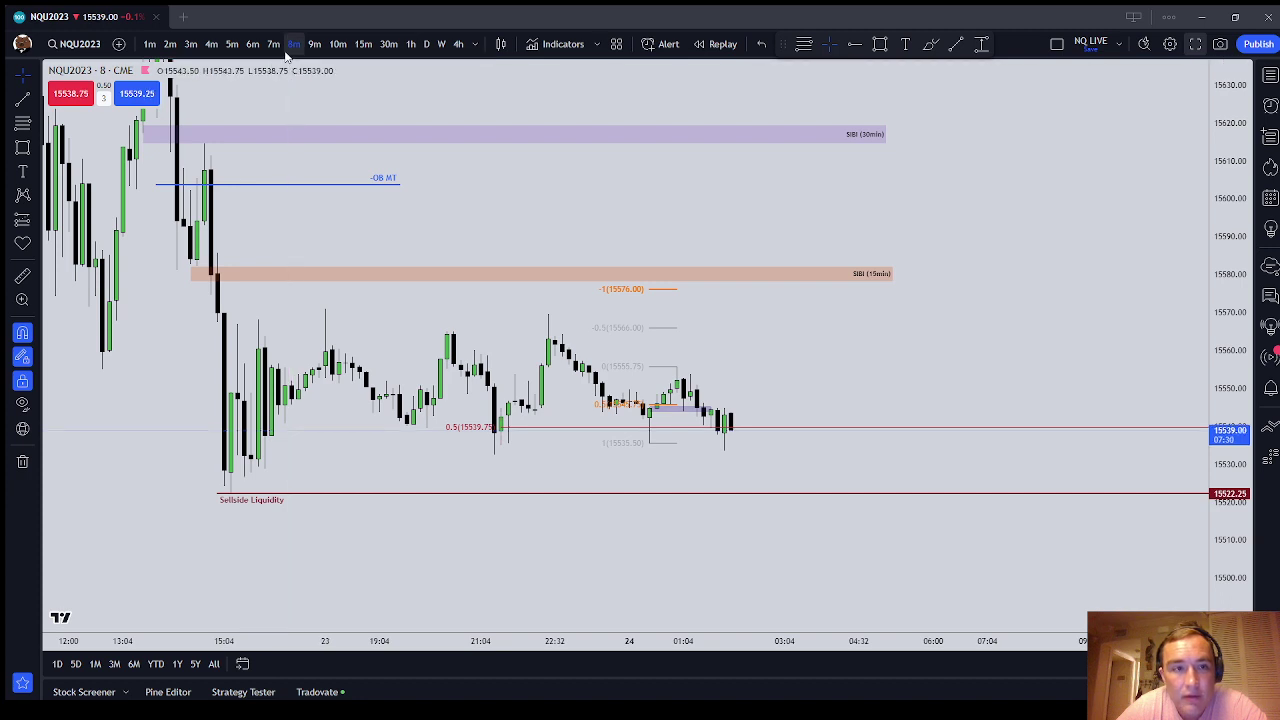
left_click(274, 45)
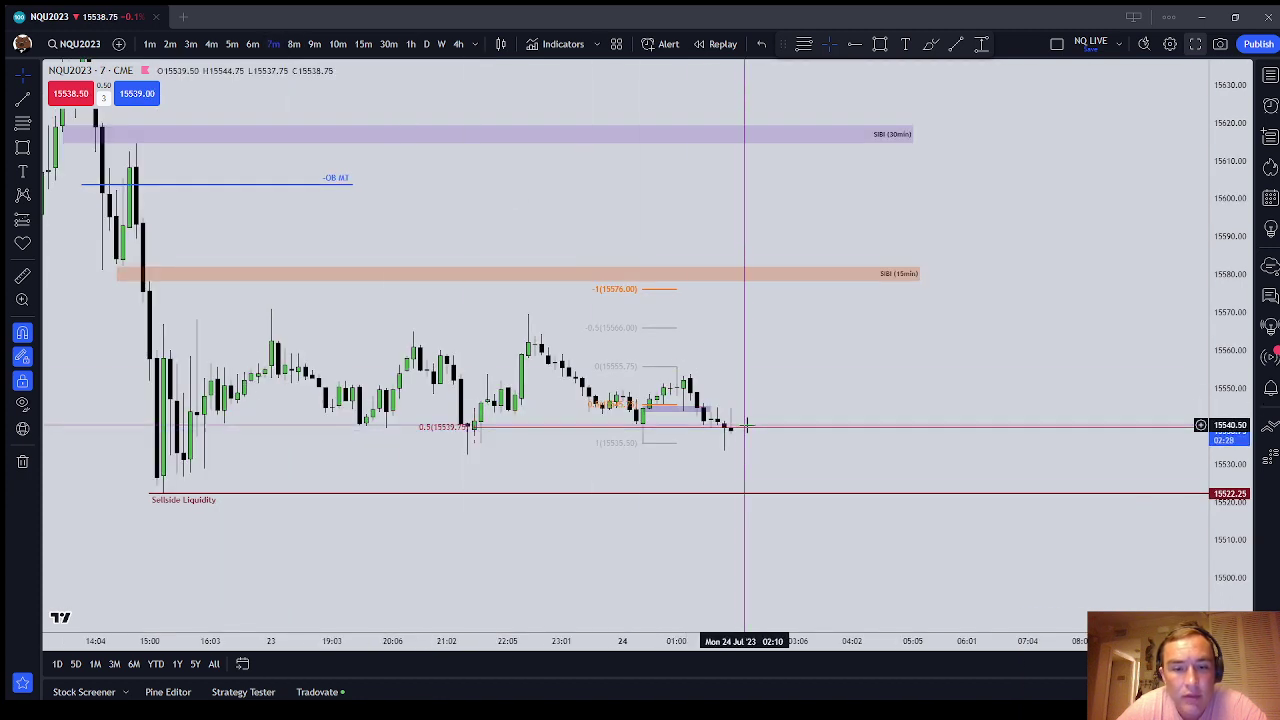
left_click(256, 44)
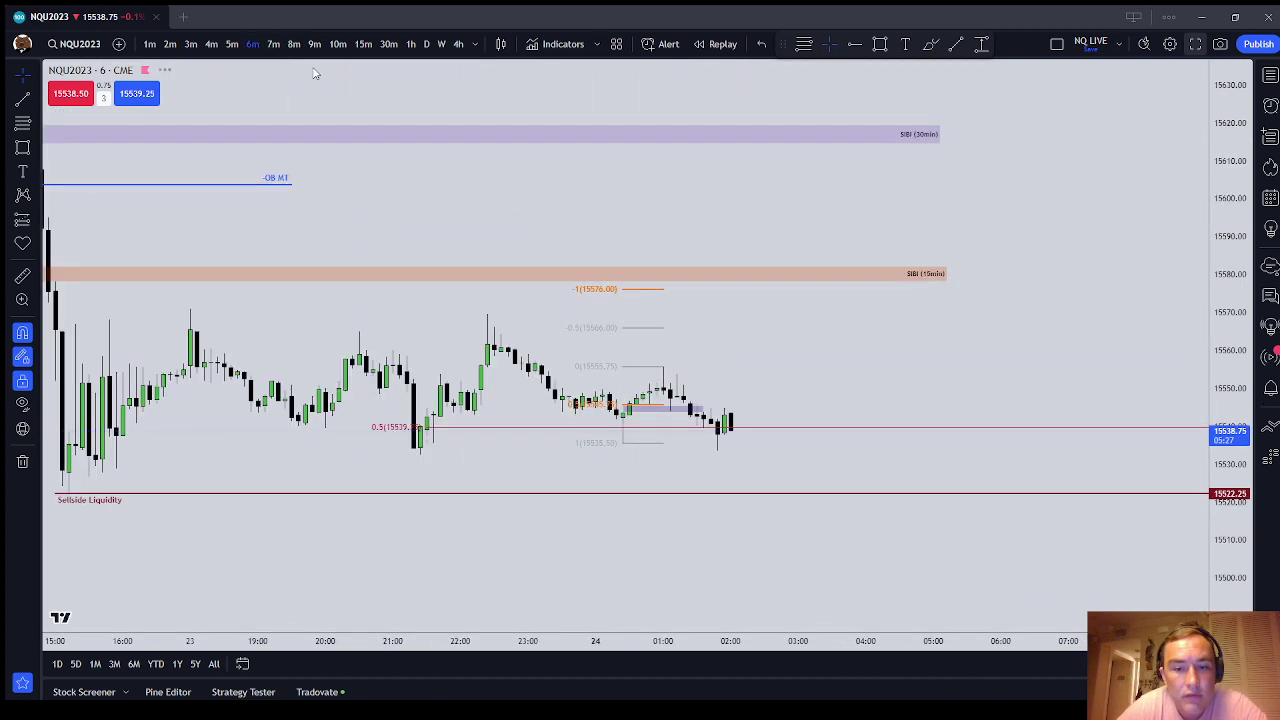
left_click(226, 45)
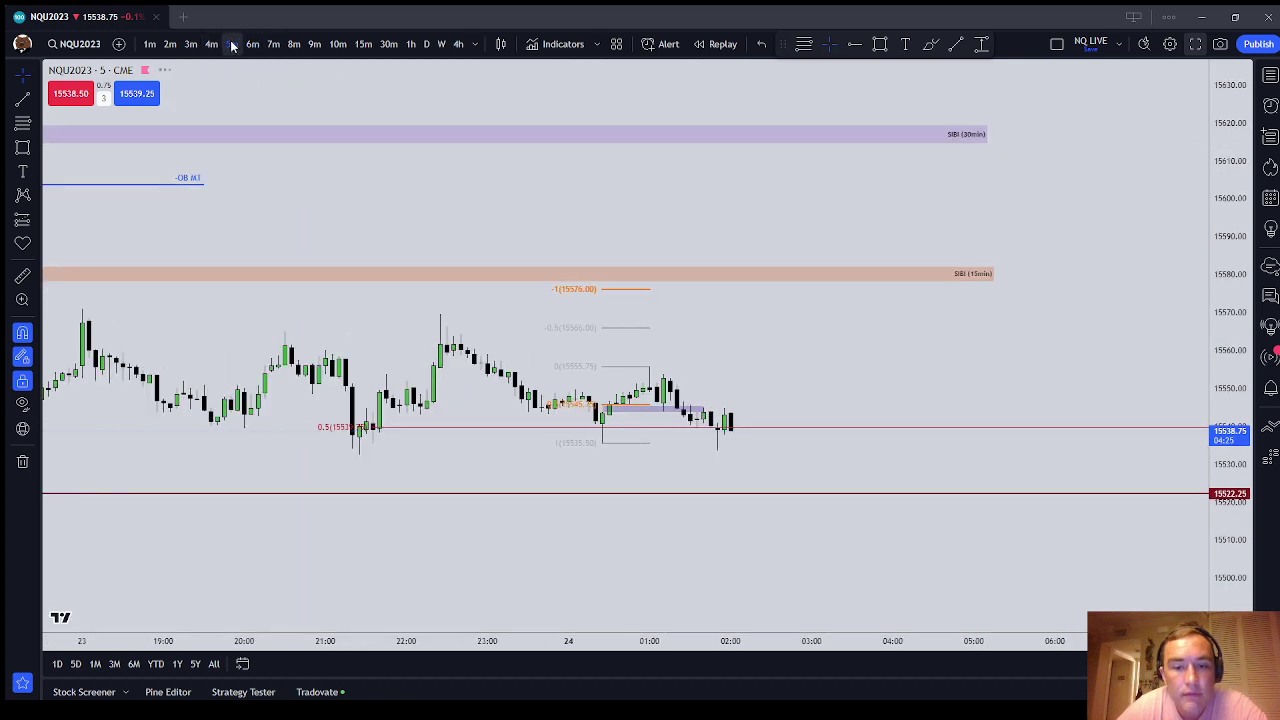
left_click(211, 44)
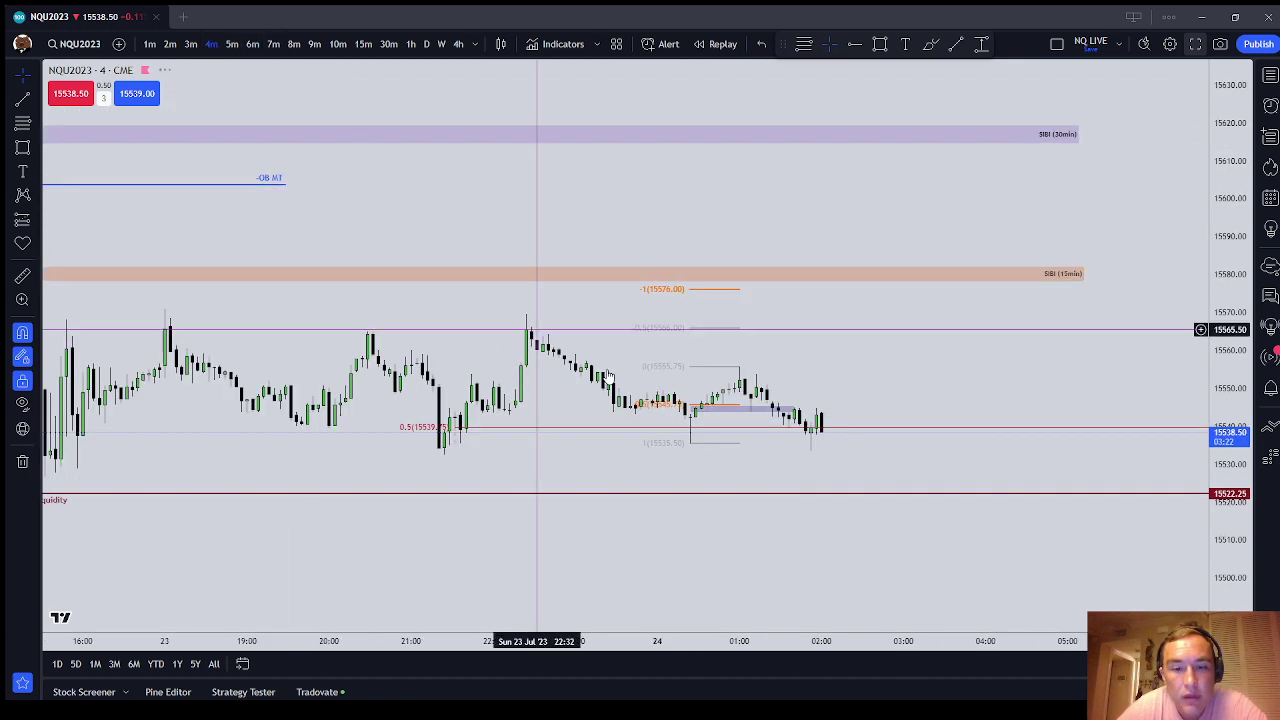
left_click(191, 44)
left_click(169, 46)
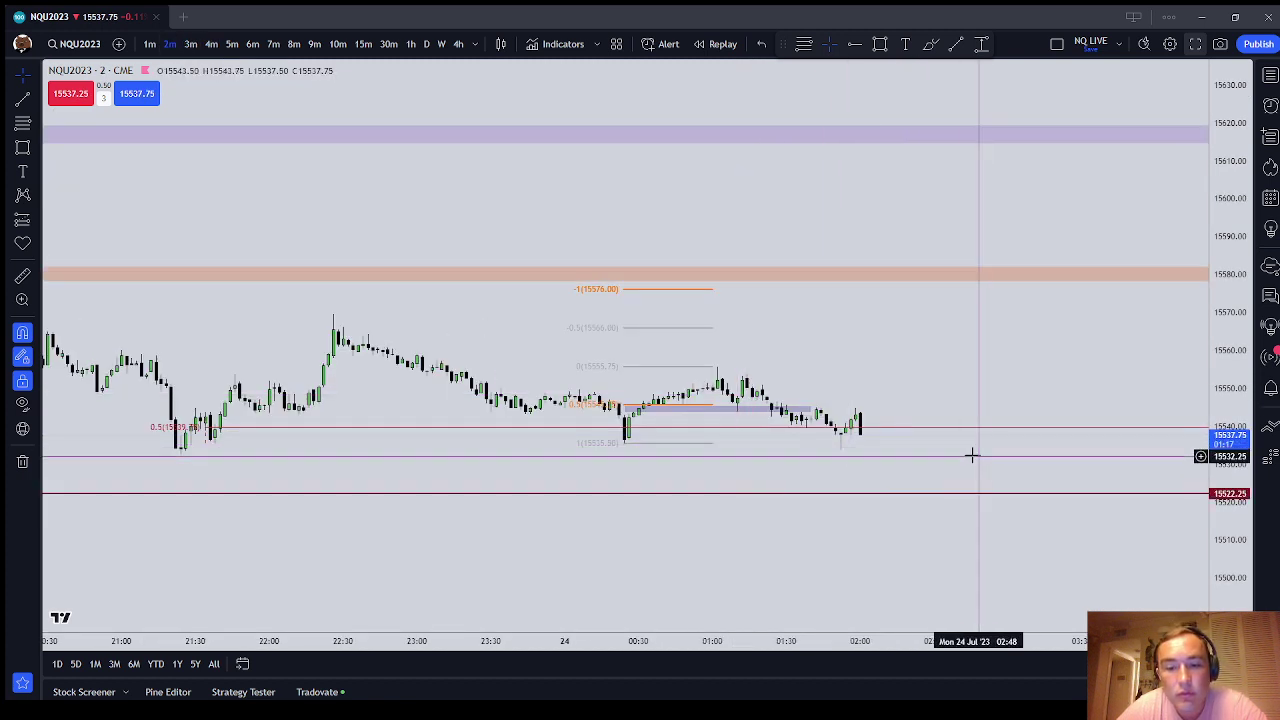
left_click(149, 44)
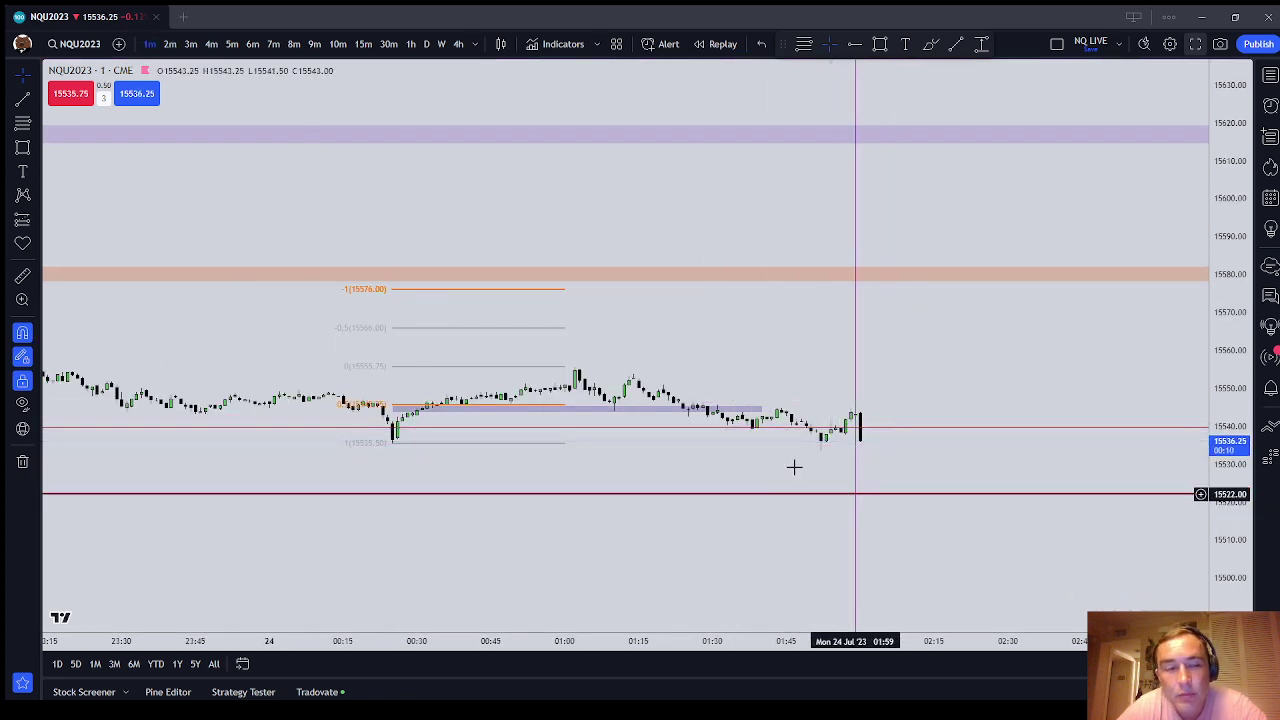
On the 10-minute chart, brush a small curve under the latest candles near the 0.5 (15539.75) line and delete it
left_click(338, 44)
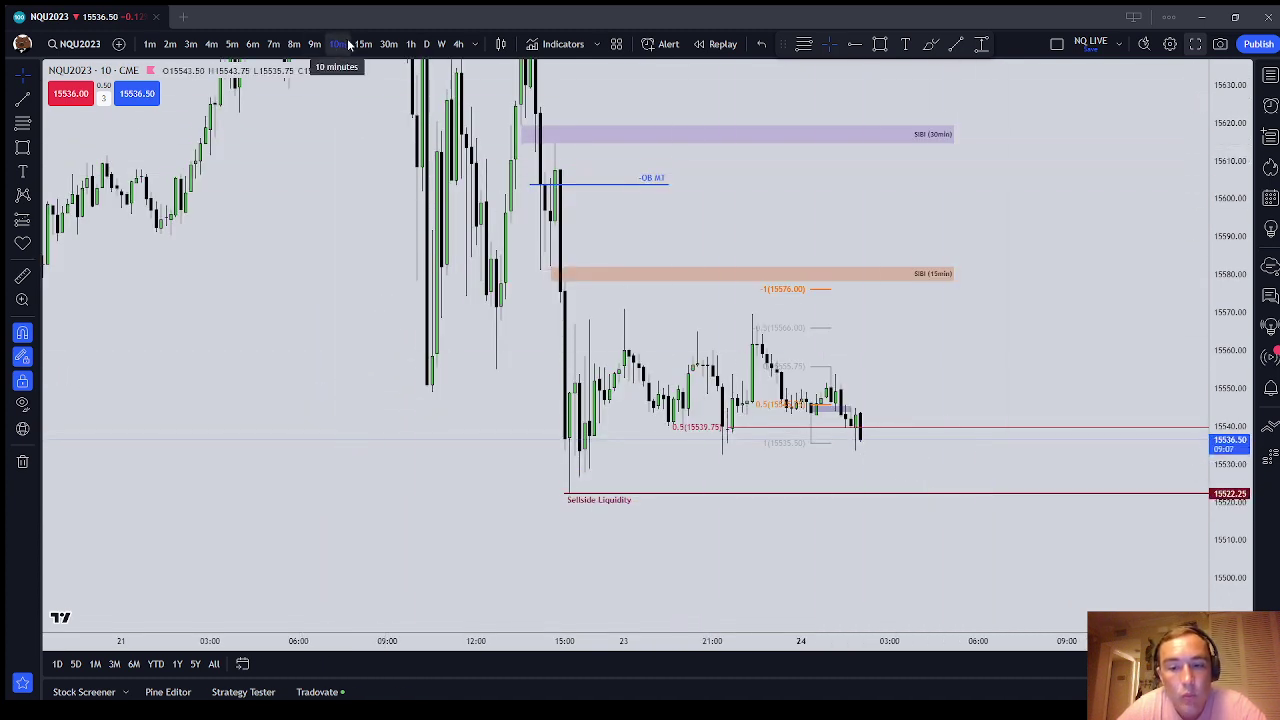
scroll(957, 398, "up", 3)
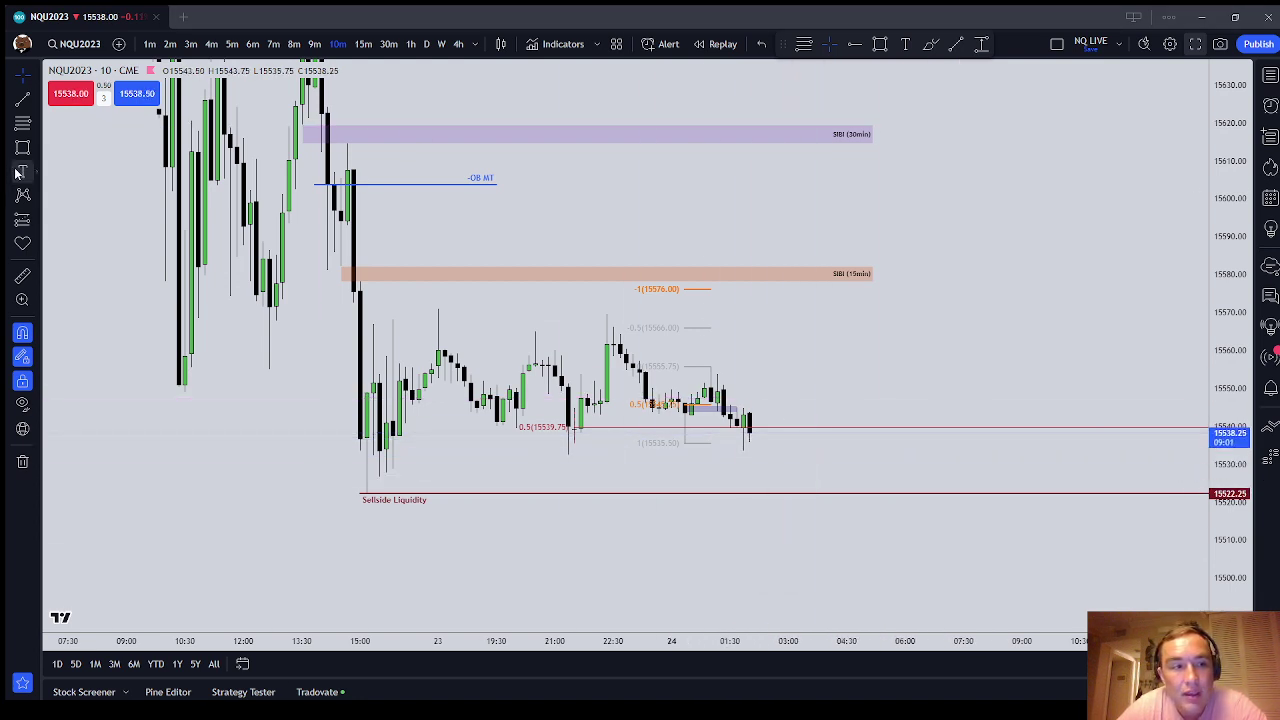
left_click(930, 44)
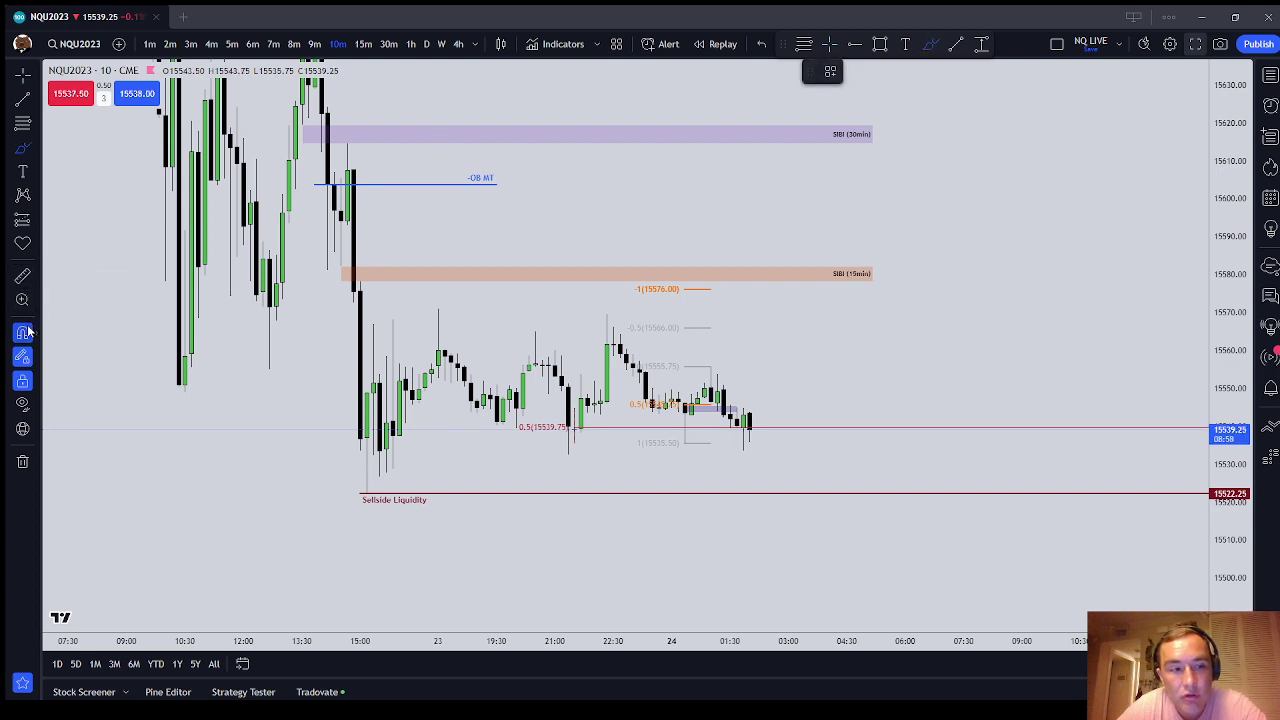
left_click_drag(740, 423, 769, 418)
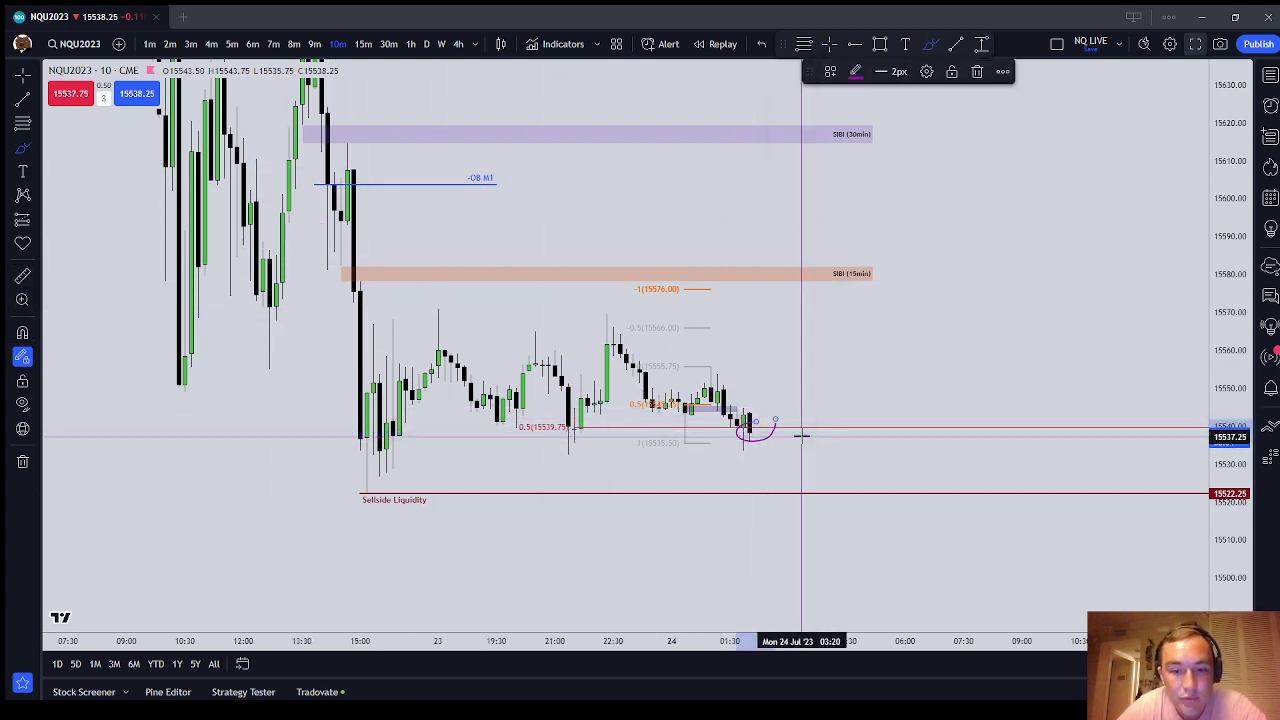
left_click(977, 76)
Examine the latest decline on the 9-minute and 7-minute intervals, and the move since 01:00 on the 1-minute chart
left_click(314, 44)
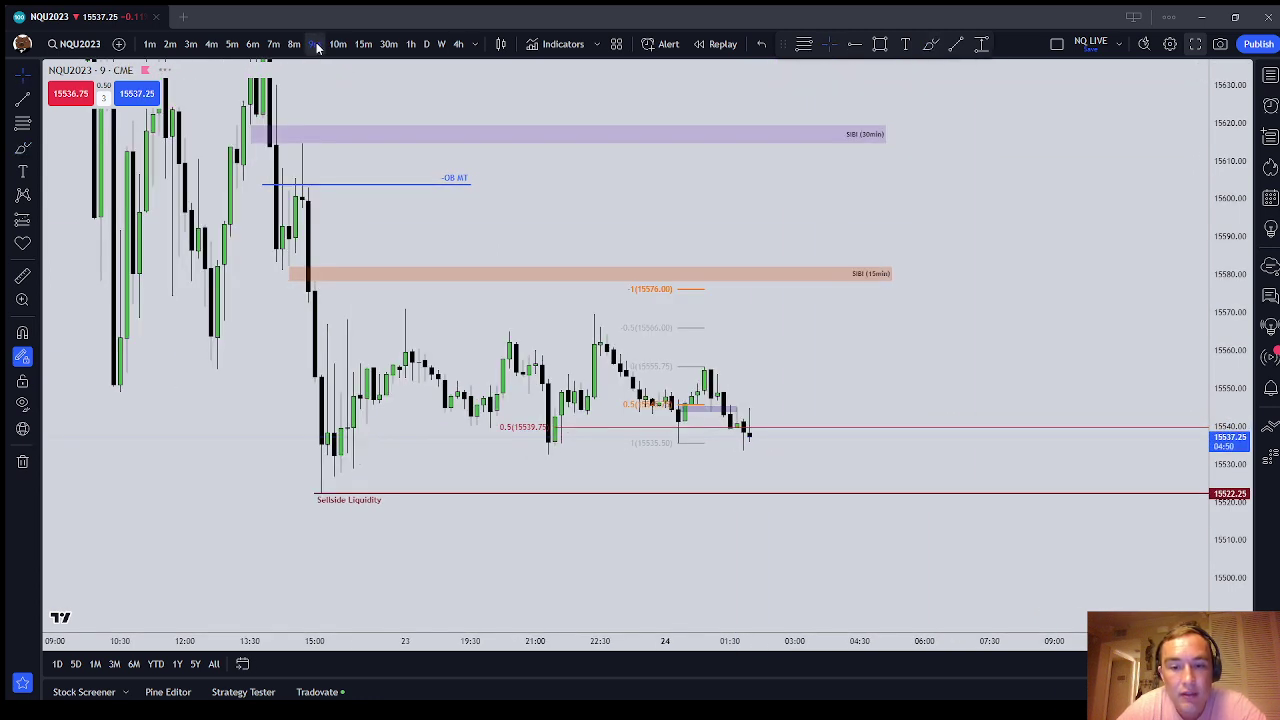
left_click(273, 44)
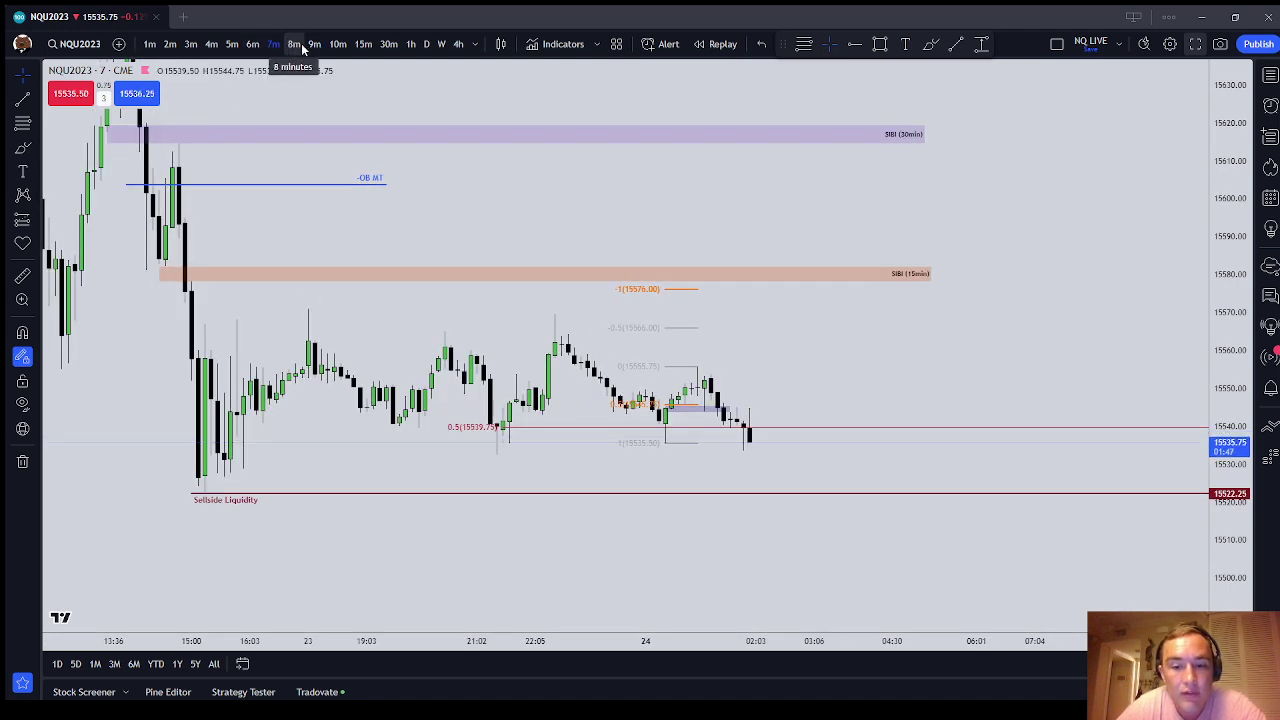
left_click(150, 44)
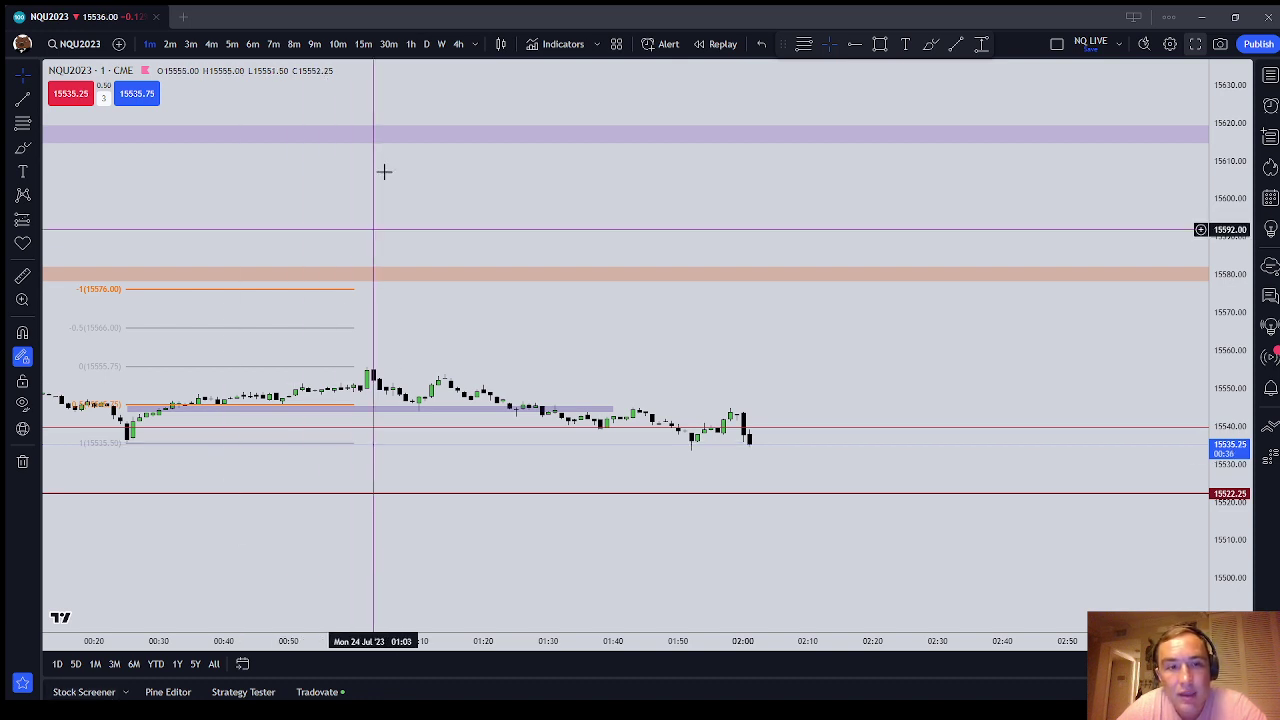
scroll(383, 171, "up", 1)
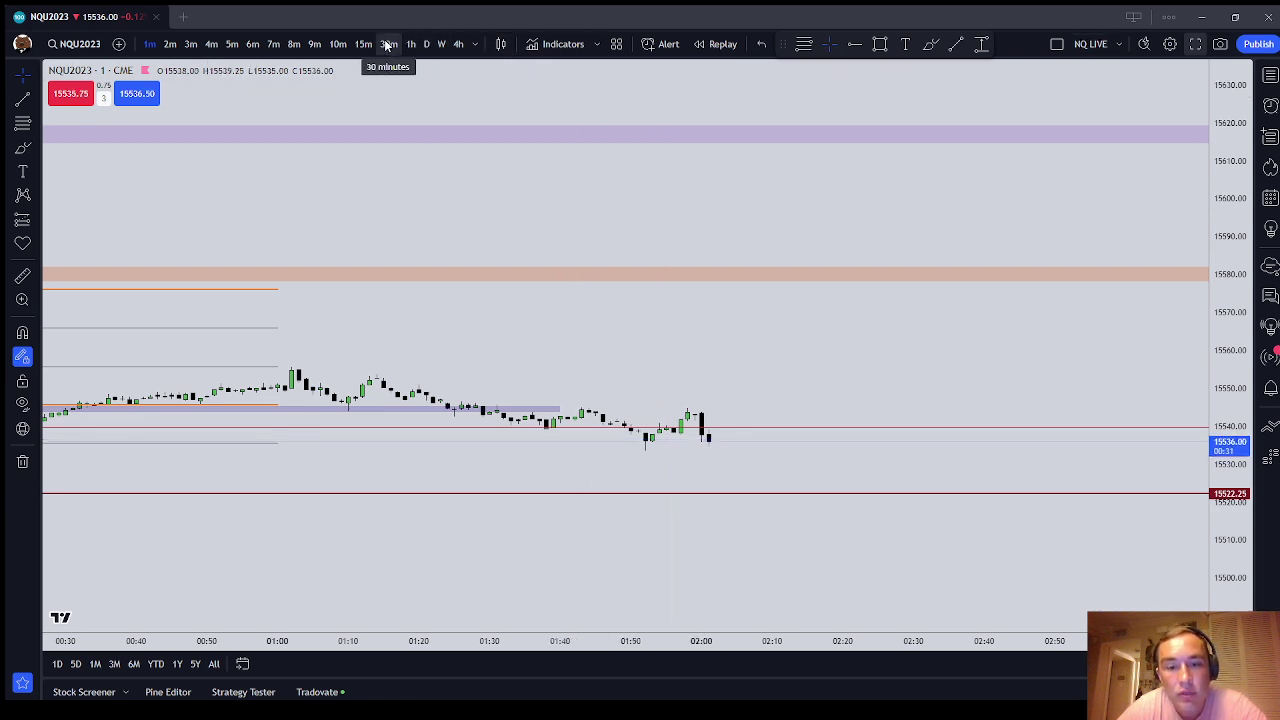
scroll(783, 363, "down", 3)
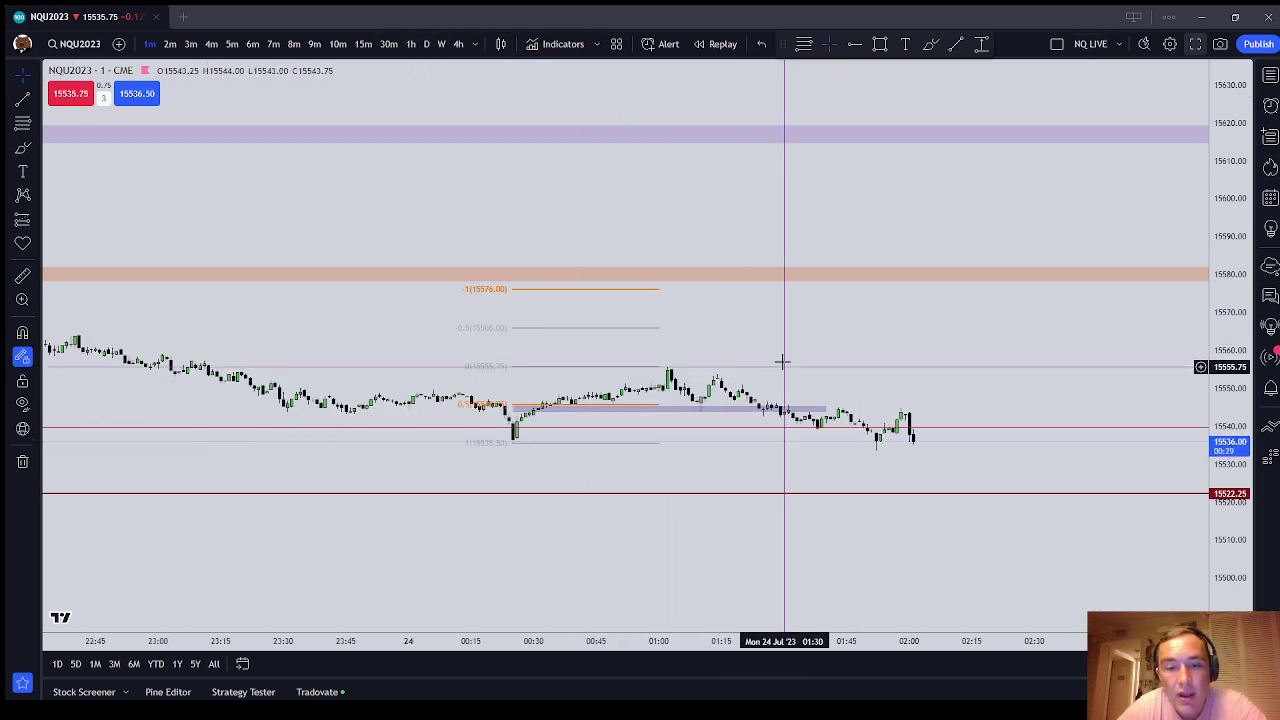
Compare the 15-minute and 10-minute charts, examining the SIBI (15min) and SIBI (30min) zones above price
left_click(365, 44)
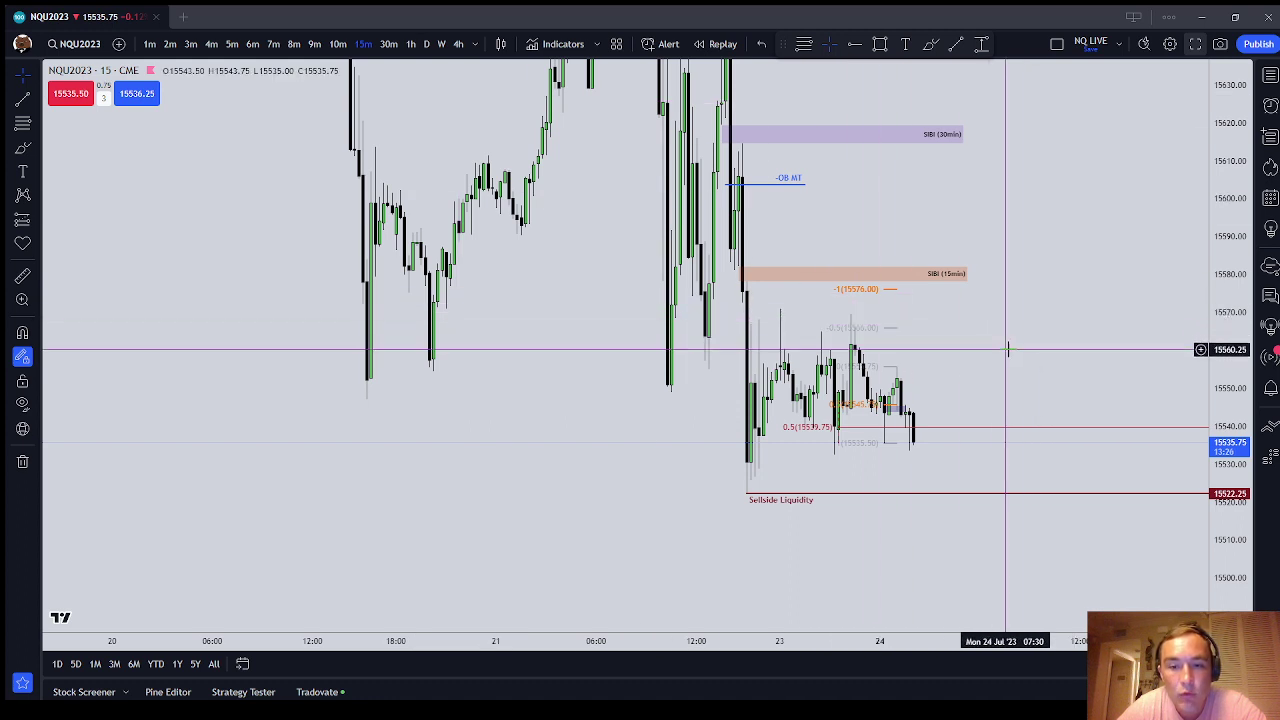
left_click_drag(1008, 349, 829, 463)
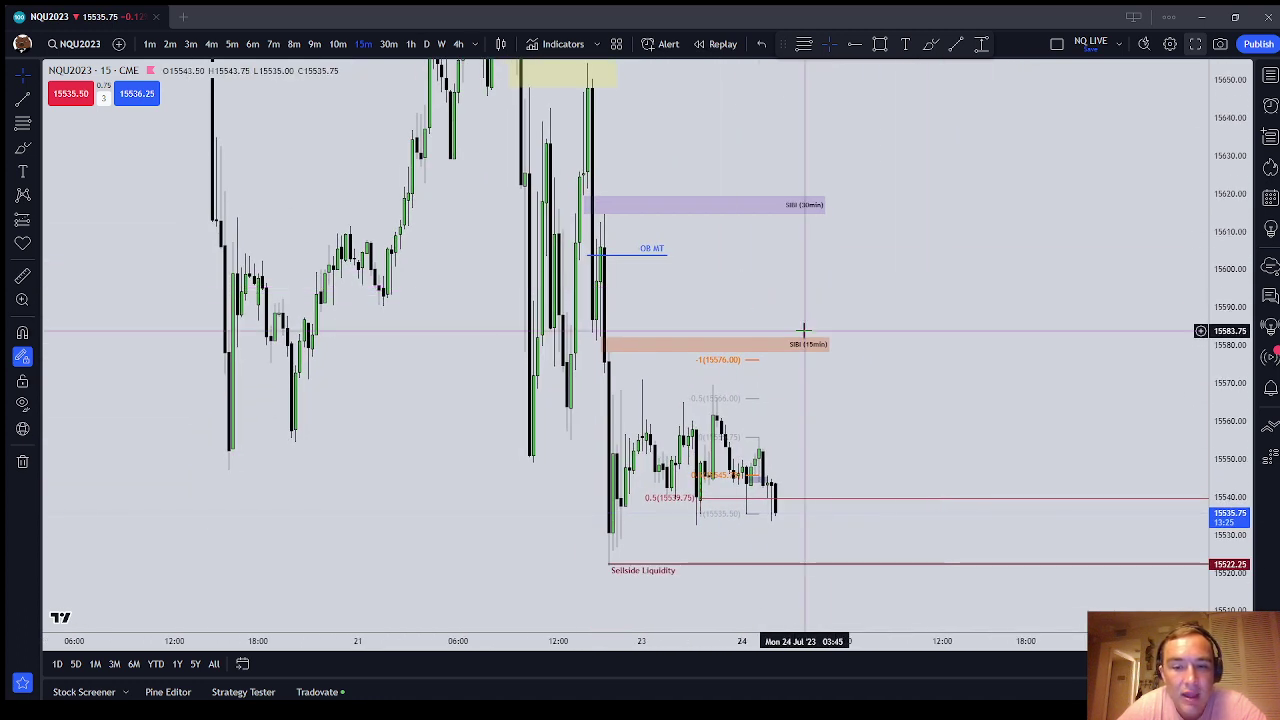
left_click(340, 45)
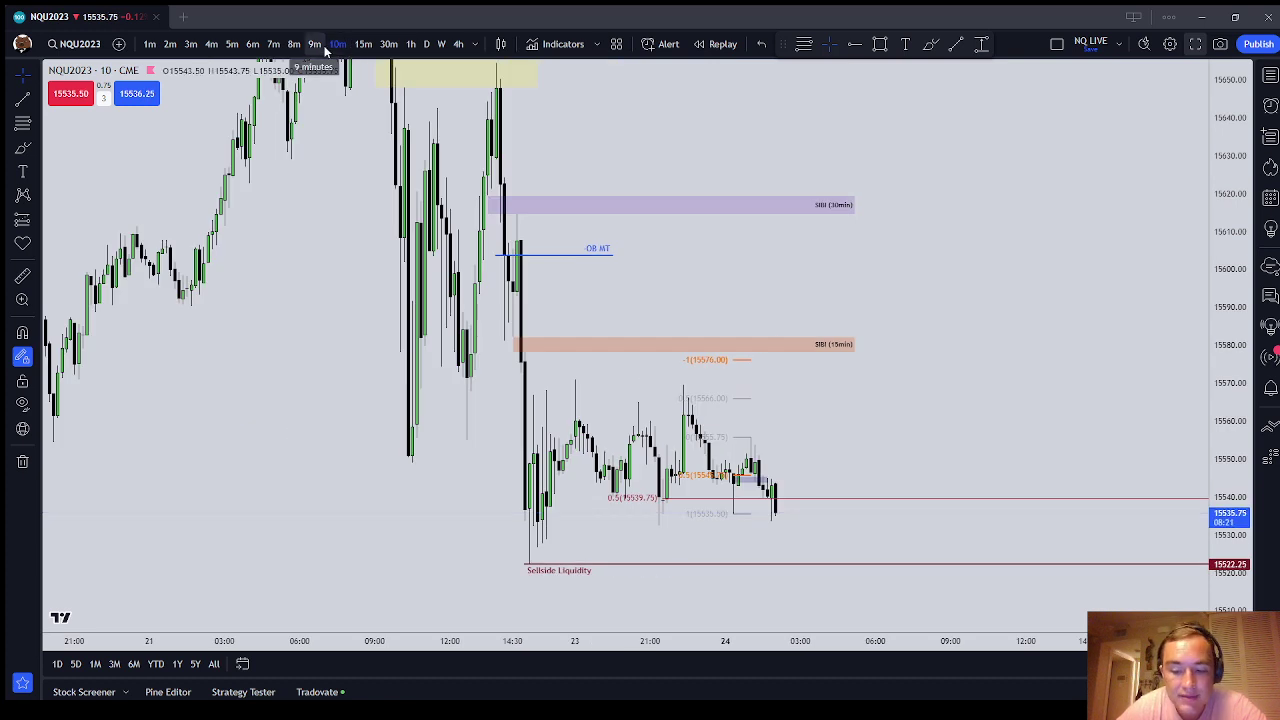